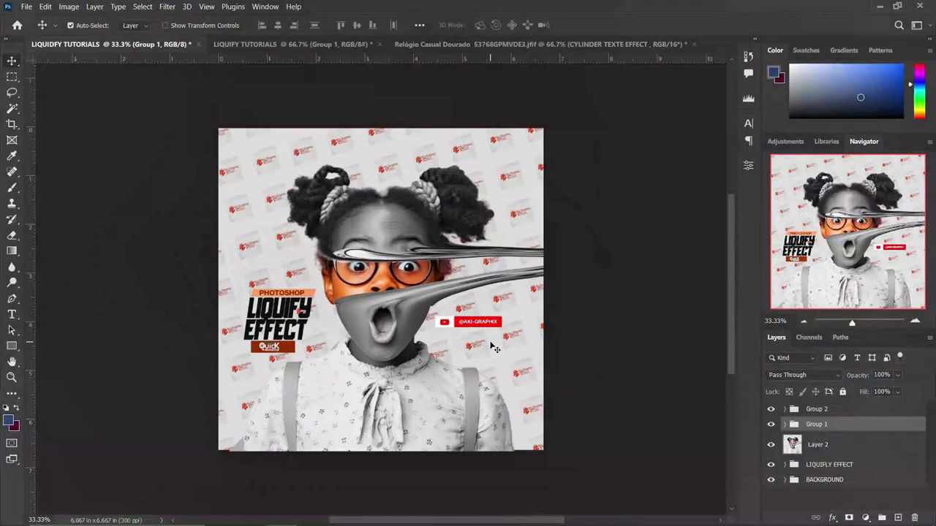
# Review the open liquify designs, including the Relógio Casual Dourado and wide landscape versions
pyautogui.scroll(1, 494, 346)
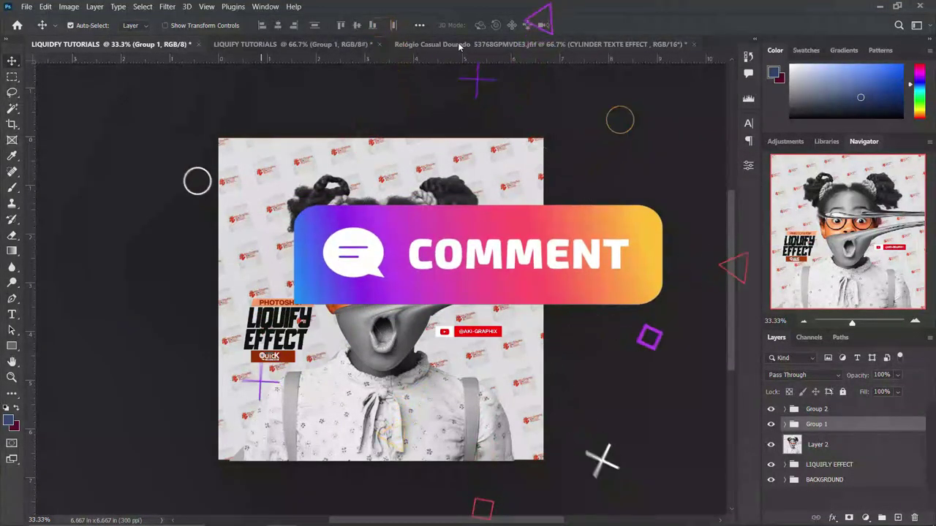
pyautogui.click(431, 44)
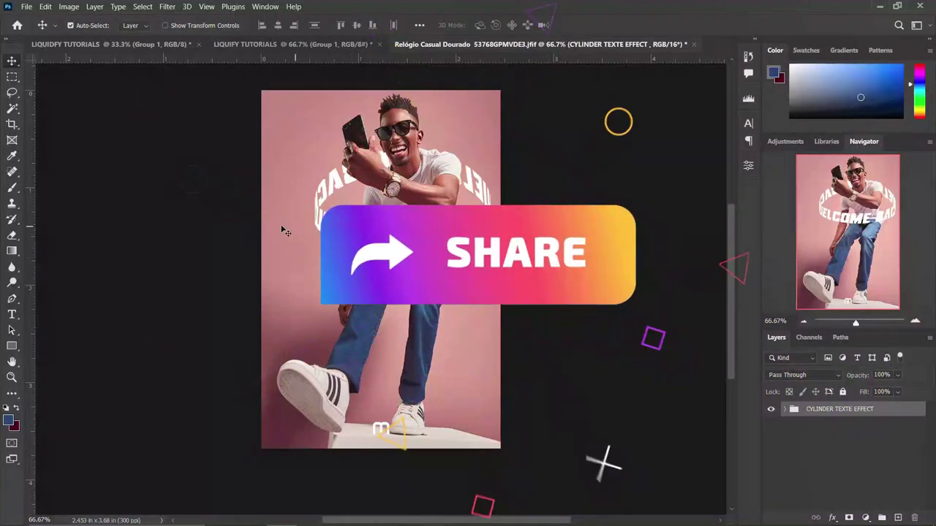
pyautogui.hotkey('ctrl', 'Tab')
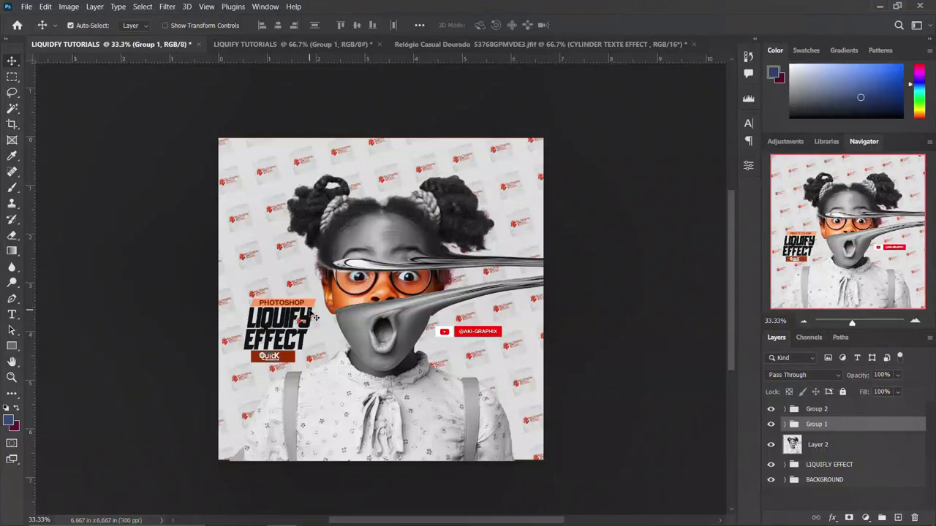
pyautogui.hotkey('ctrl', '+')
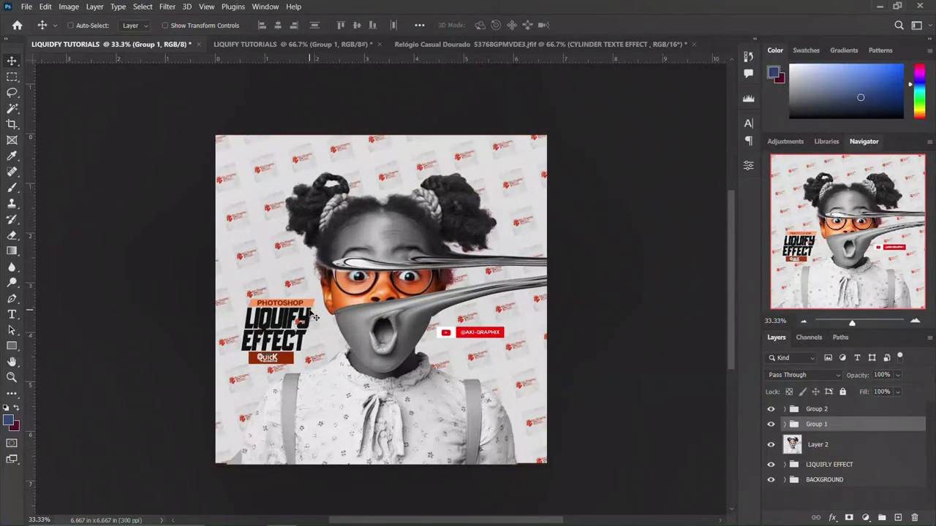
pyautogui.scroll(-1, 310, 313)
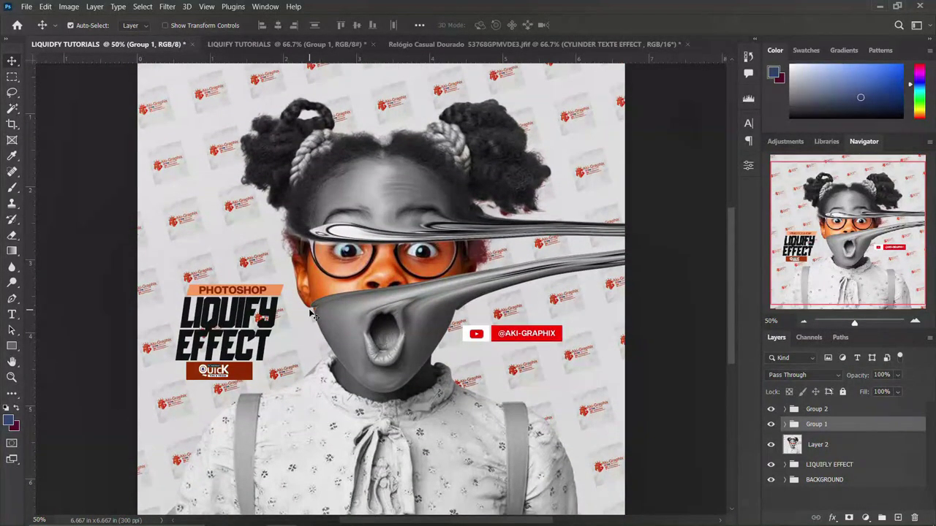
pyautogui.hotkey('ctrl', '-')
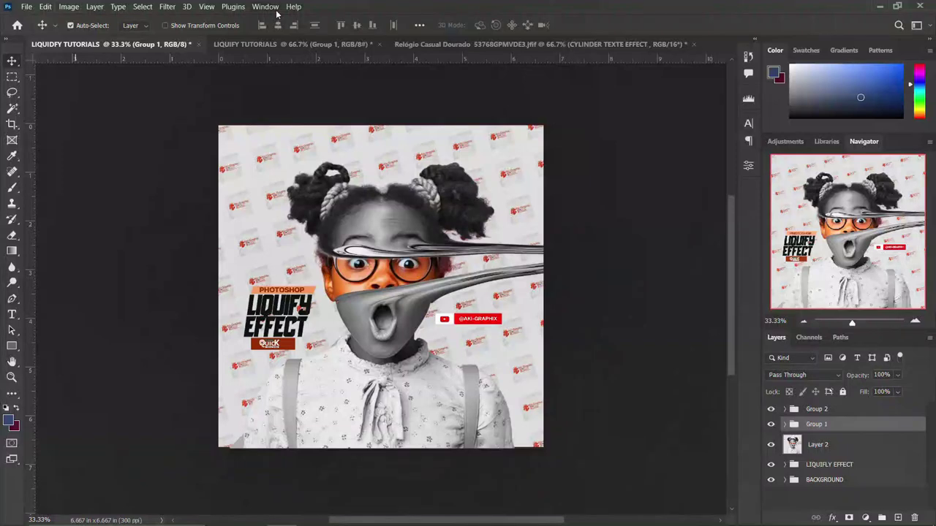
pyautogui.click(299, 45)
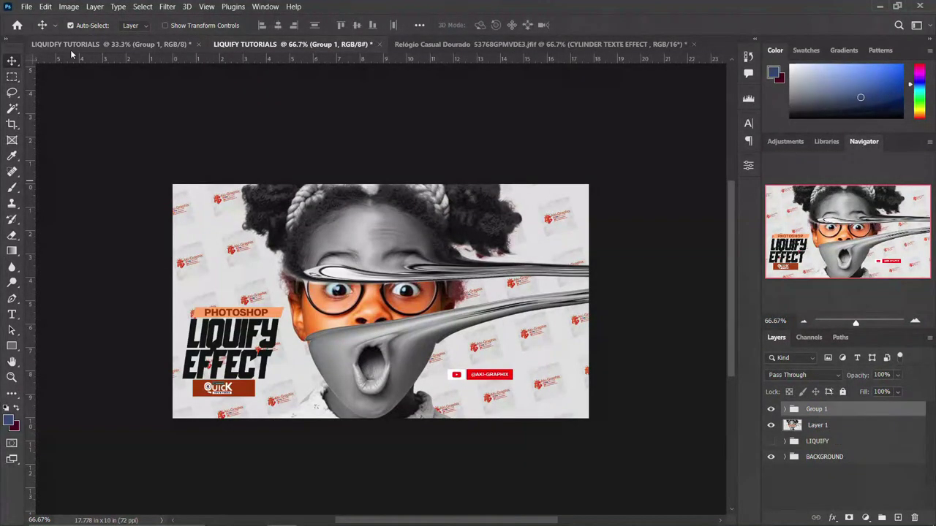
pyautogui.click(135, 45)
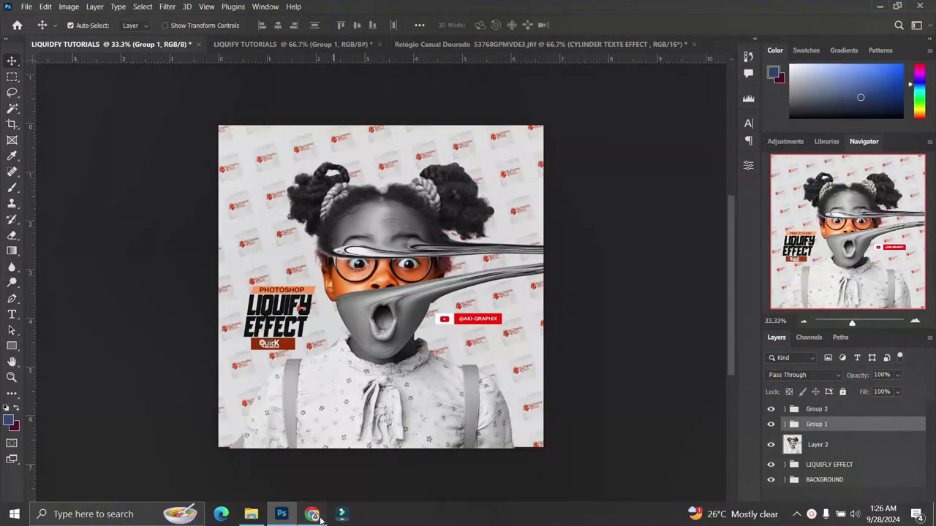
# Switch to Chrome's '11 Insider Secrets…' Pinterest pin and scroll its related pose photos
pyautogui.click(312, 514)
pyautogui.click(107, 12)
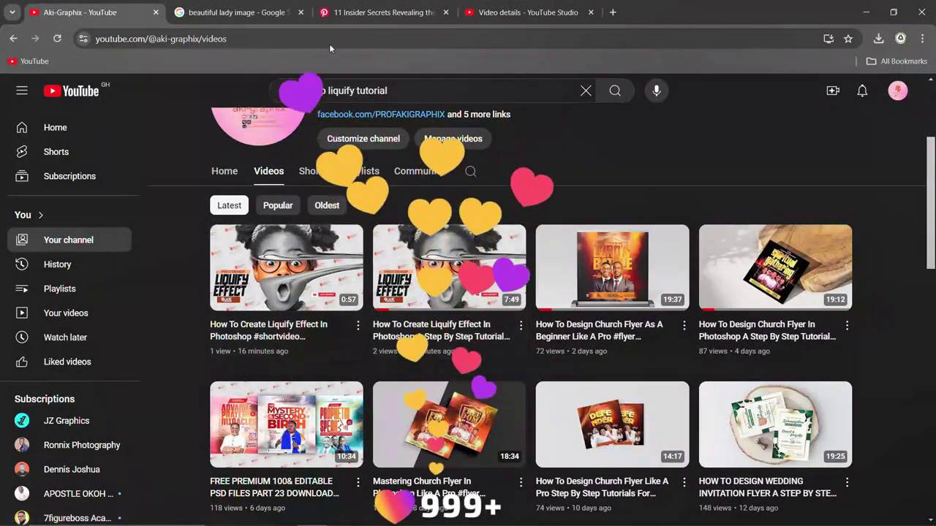
pyautogui.click(352, 13)
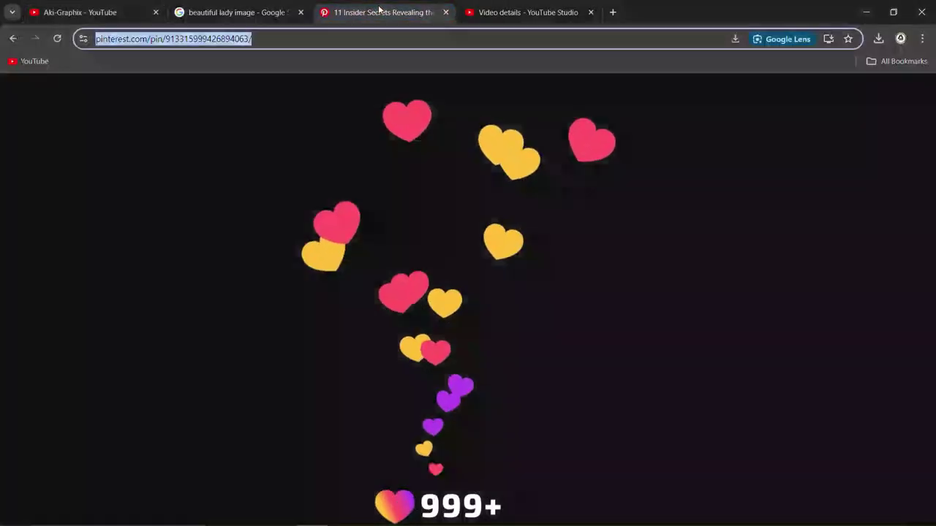
pyautogui.scroll(-5, 462, 410)
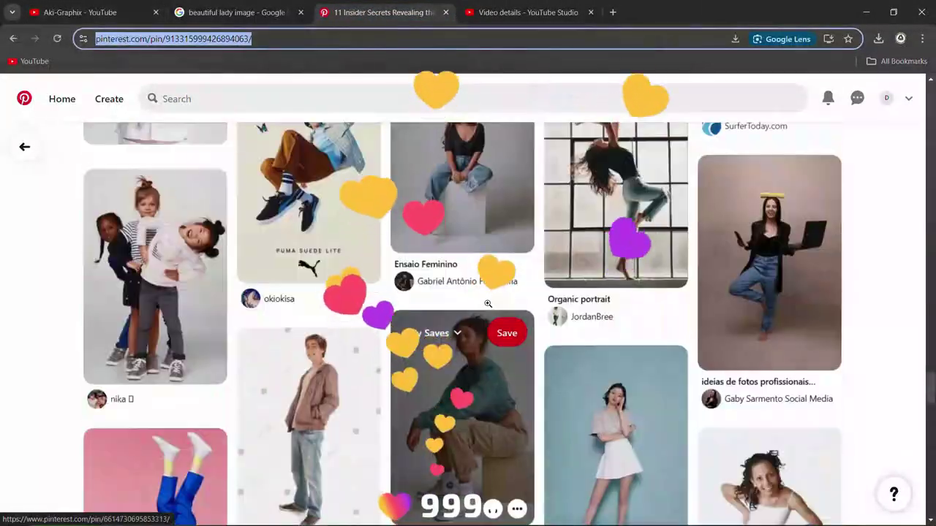
pyautogui.scroll(10, 487, 306)
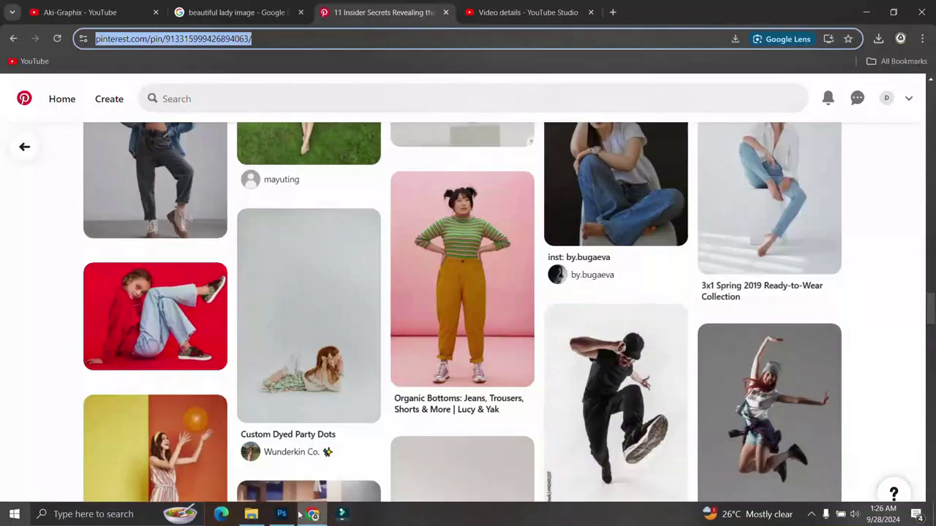
# Back in Photoshop, create Untitled-1 from the Film & Video HDV/HDTV 720p preset at 1280×720
pyautogui.click(282, 515)
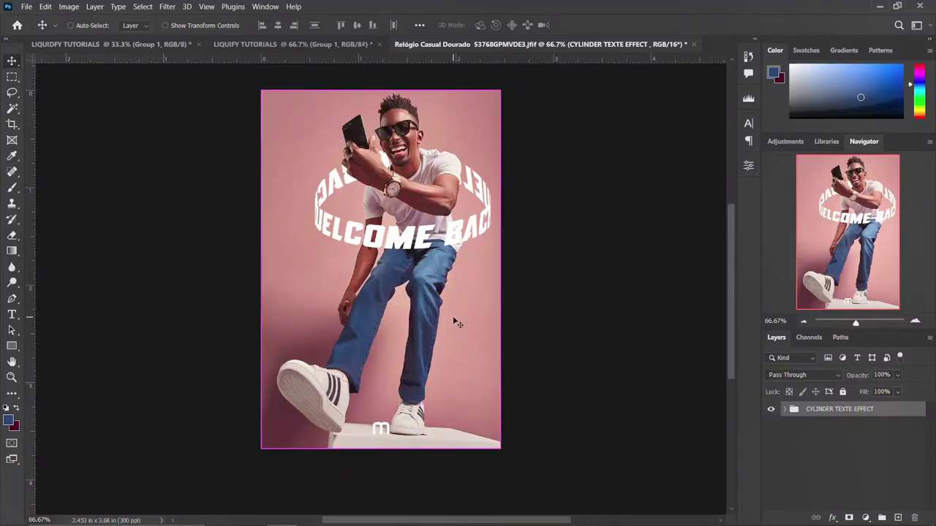
pyautogui.hotkey('ctrl', 'n')
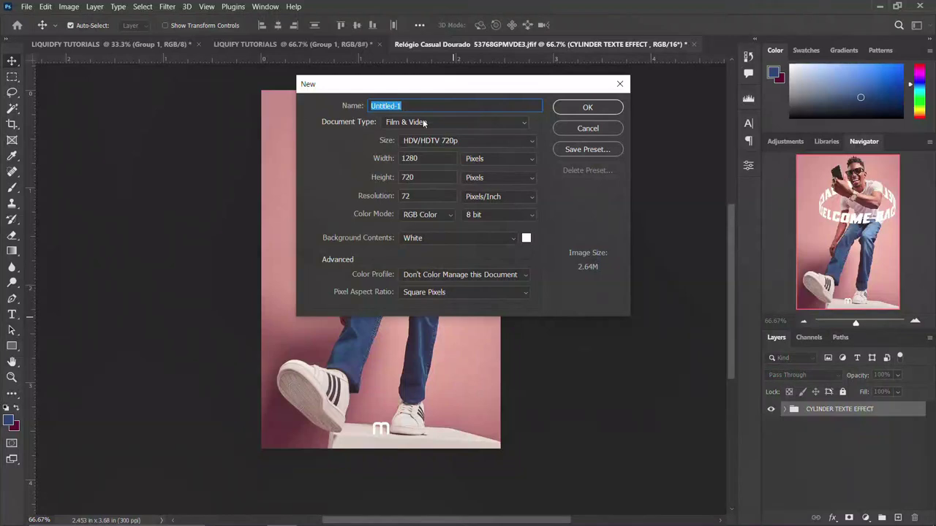
pyautogui.click(447, 124)
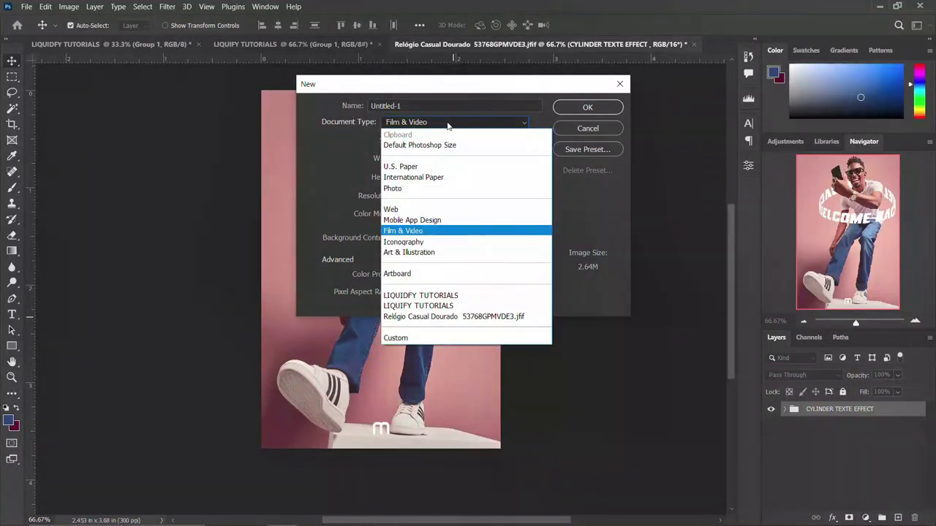
pyautogui.click(421, 231)
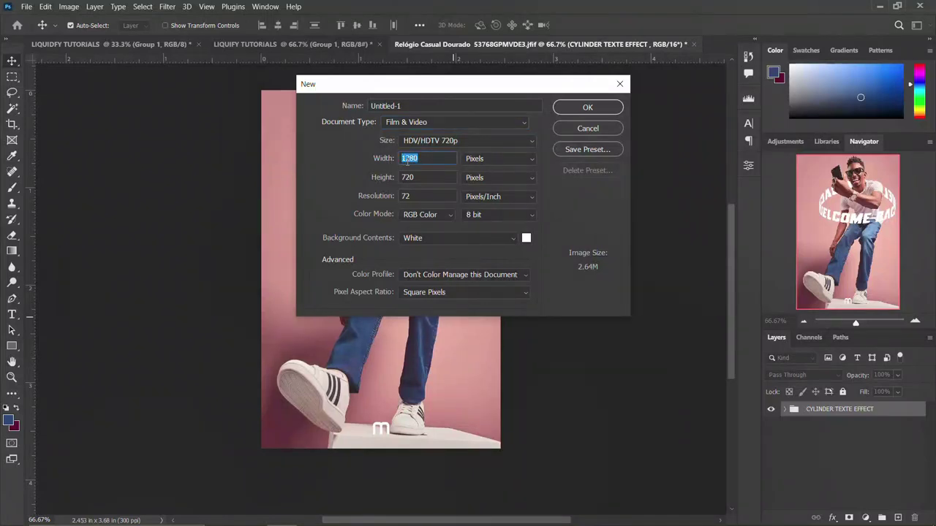
pyautogui.press('Tab')
pyautogui.click(605, 110)
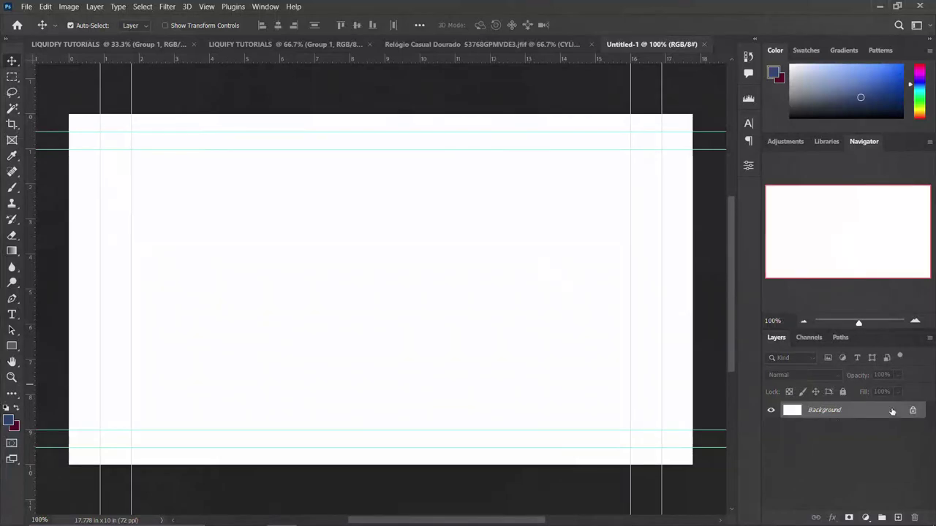
# Unlock the Background layer and drag the two selected Downloads photos onto the Untitled-1 canvas
pyautogui.click(914, 412)
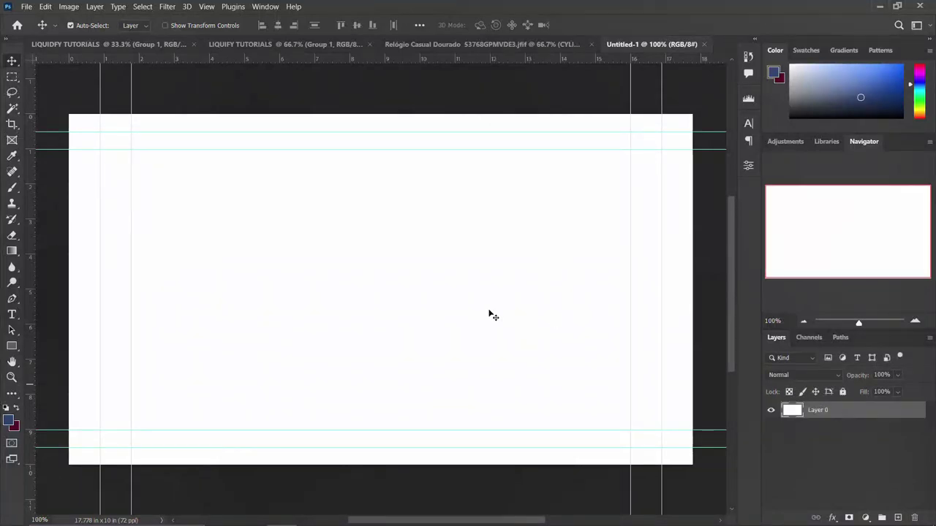
pyautogui.click(251, 523)
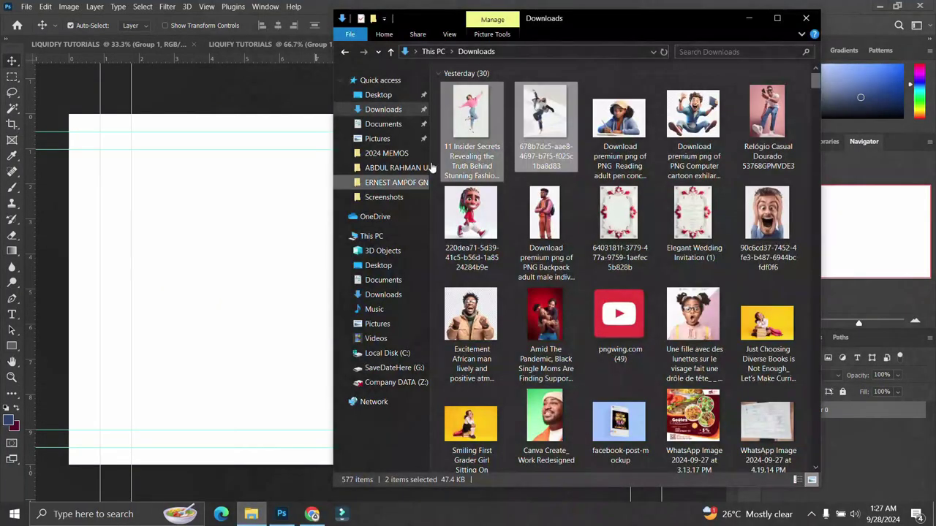
pyautogui.moveTo(545, 126); pyautogui.dragTo(236, 300)
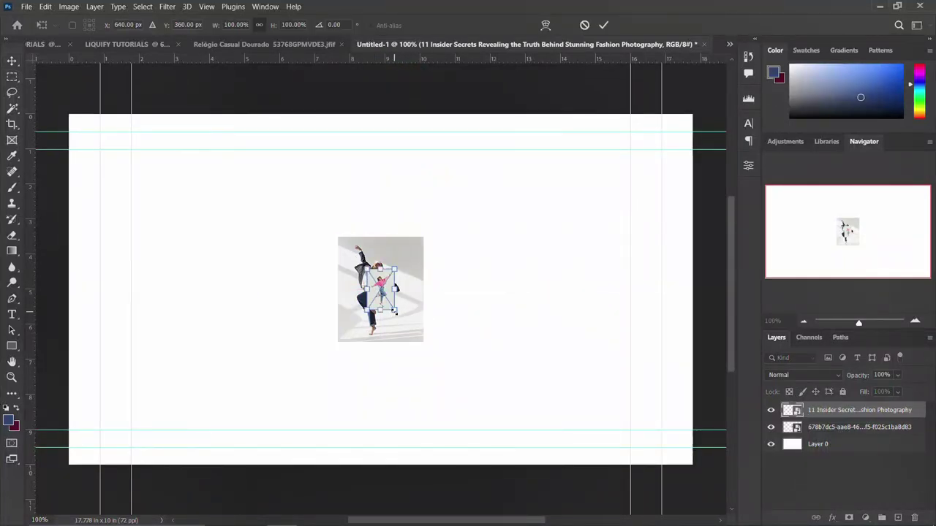
# Scale up the jumping woman photo, then group the two lower layers and name the group BG
pyautogui.moveTo(395, 310); pyautogui.dragTo(545, 453)
pyautogui.press('Return')
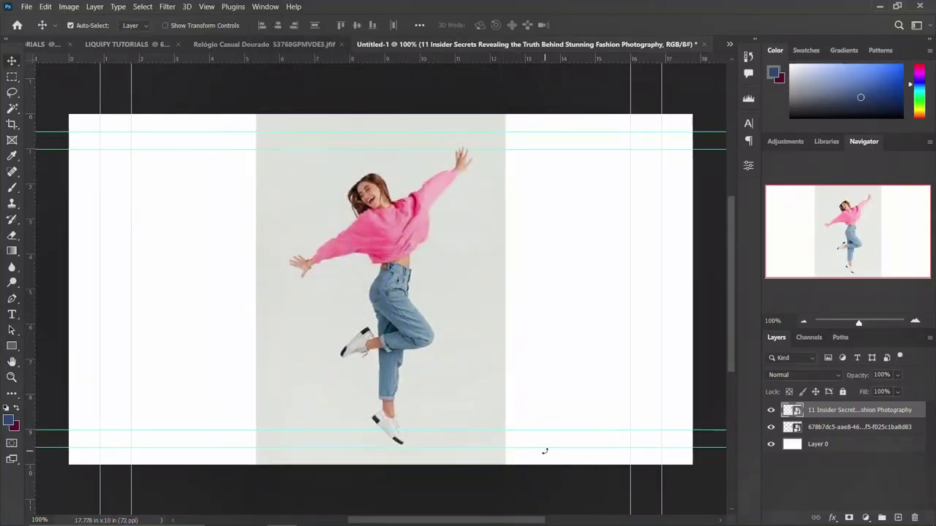
pyautogui.click(828, 437)
pyautogui.keyDown('shift'); pyautogui.click(829, 428); pyautogui.keyUp('shift')
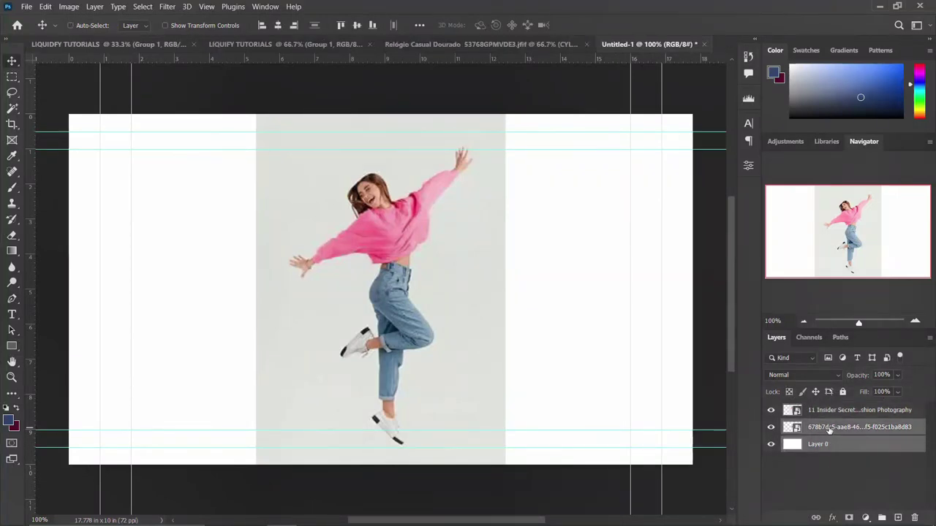
pyautogui.hotkey('ctrl', 'g')
pyautogui.doubleClick(811, 427)
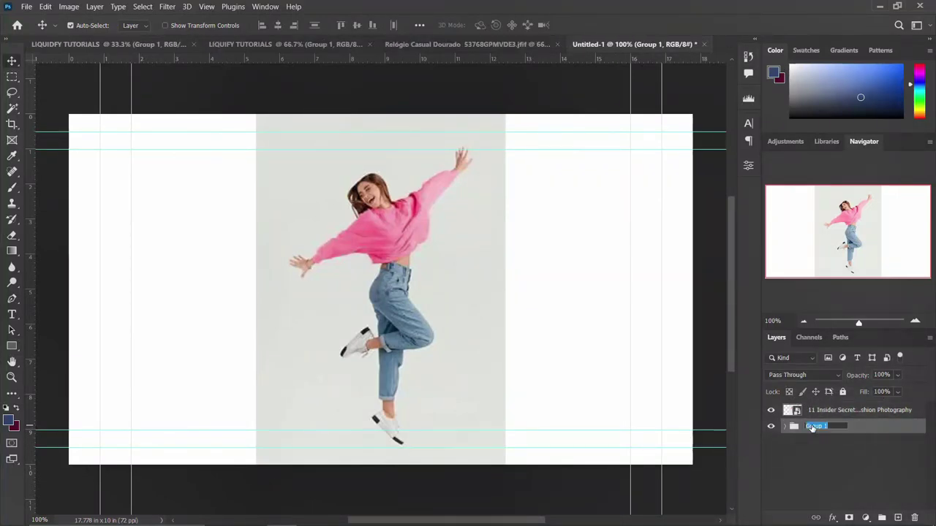
pyautogui.write('BG')
pyautogui.press('Return')
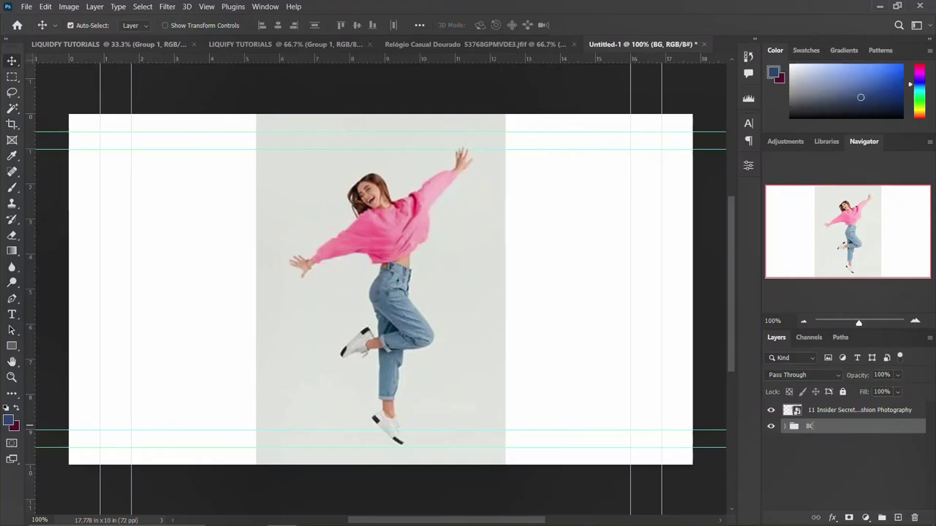
# Inside BG, add a Solid Color fill sampled from the photo's light grey background (#e3e5e1)
pyautogui.click(786, 426)
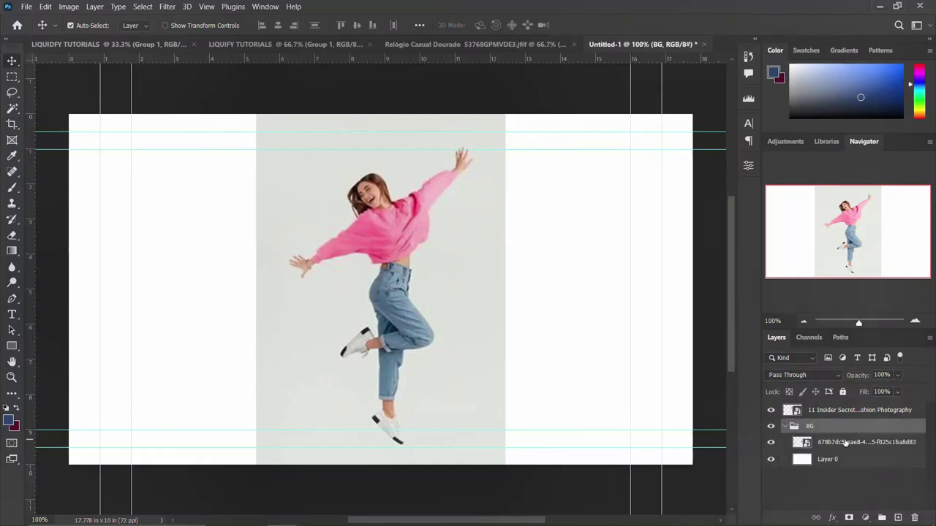
pyautogui.click(845, 443)
pyautogui.click(844, 460)
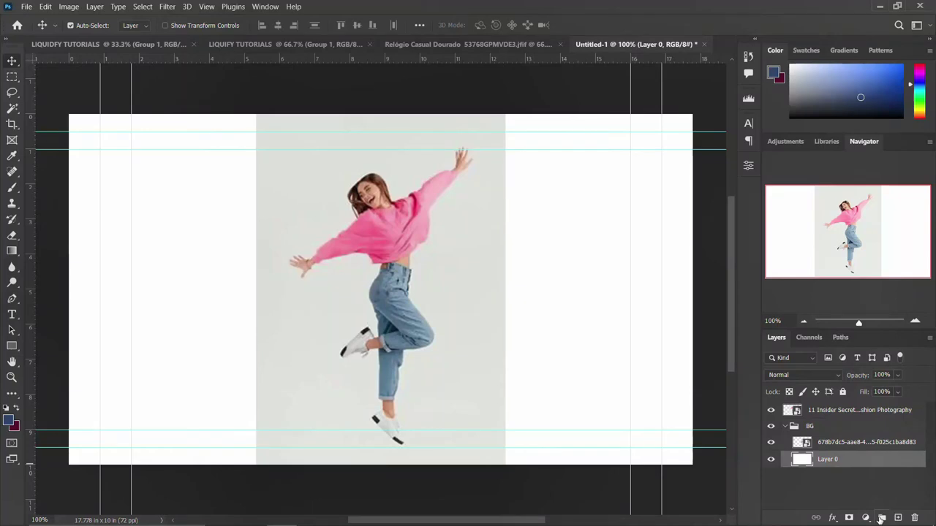
pyautogui.click(866, 517)
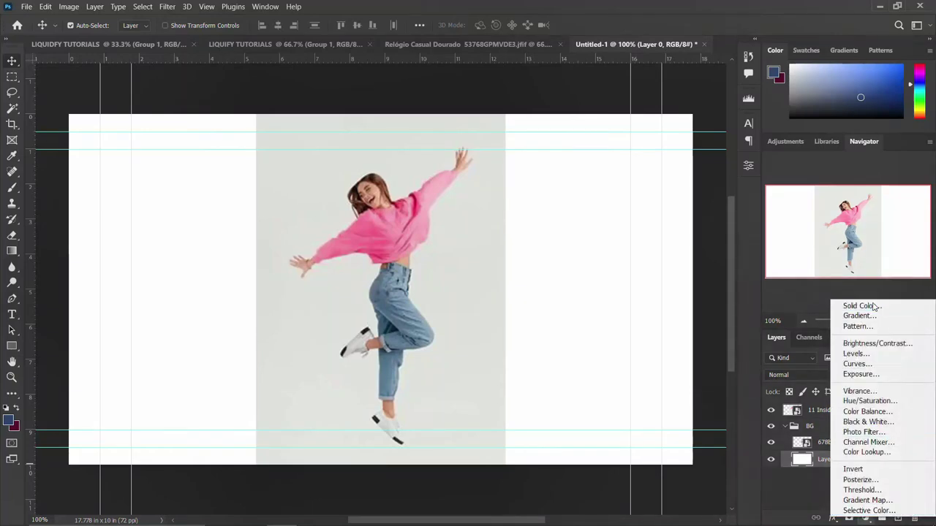
pyautogui.click(862, 305)
pyautogui.click(446, 272)
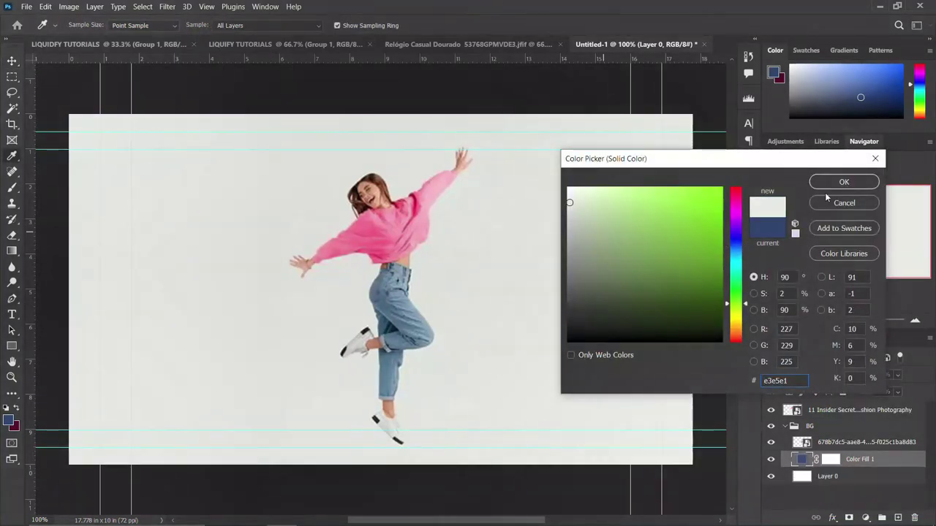
pyautogui.click(843, 182)
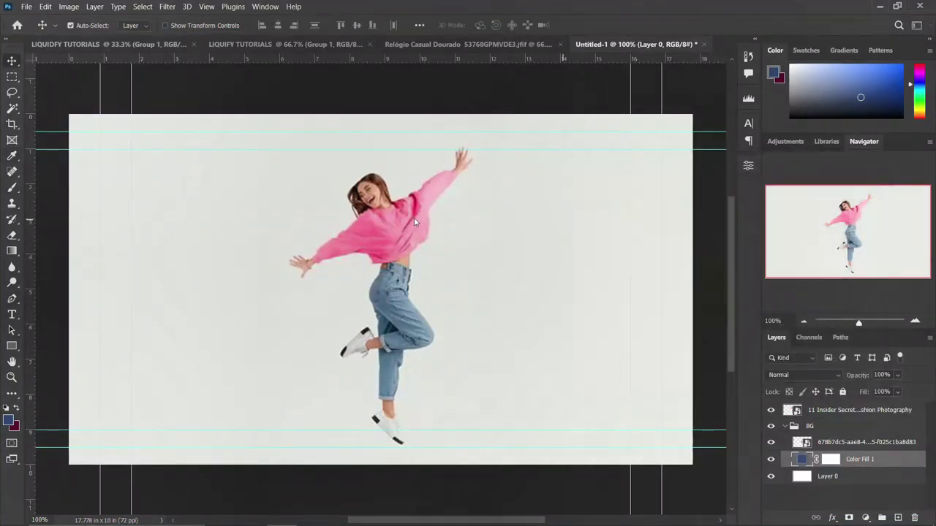
pyautogui.click(786, 427)
# Rasterize the photo layer and copy a Magic Wand selection of the woman to a new layer
pyautogui.click(813, 413)
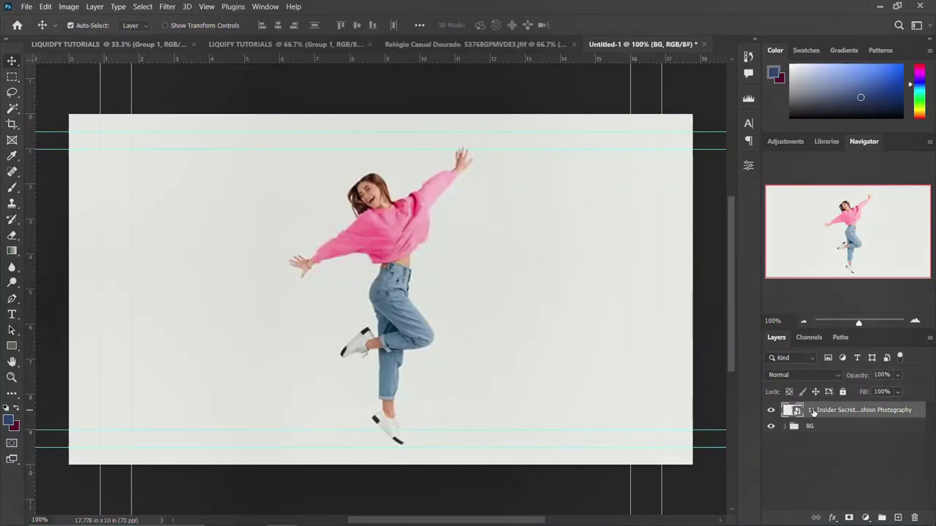
pyautogui.rightClick(814, 413)
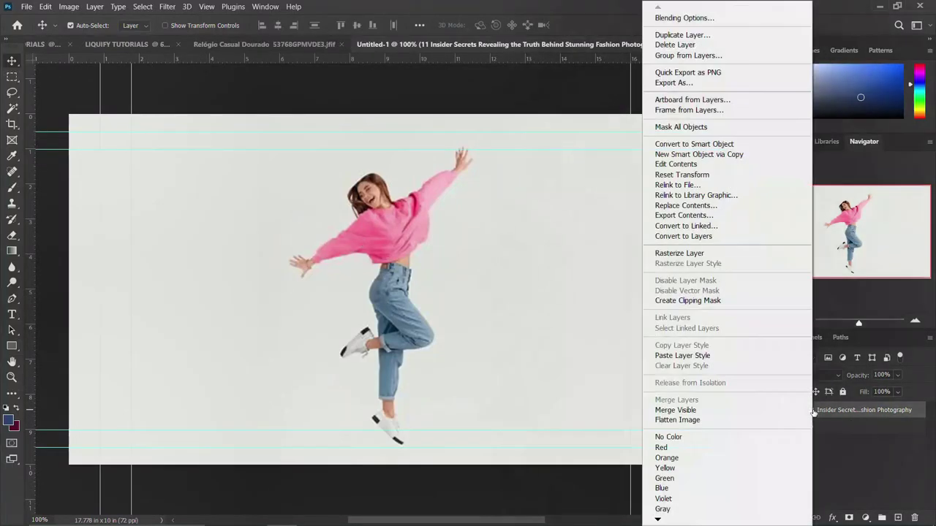
pyautogui.click(680, 253)
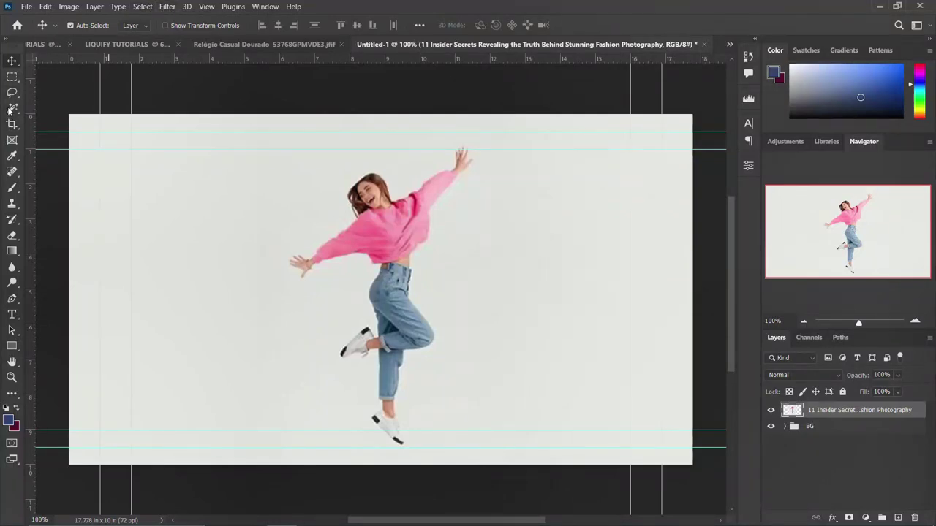
pyautogui.click(10, 109)
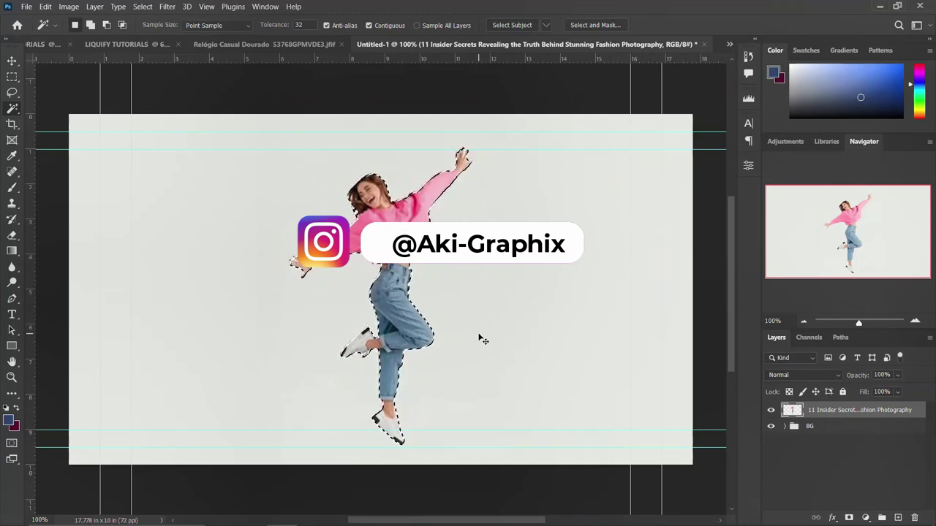
pyautogui.hotkey('ctrl', 'shift', 'alt', 'n')
pyautogui.hotkey('ctrl', 'd')
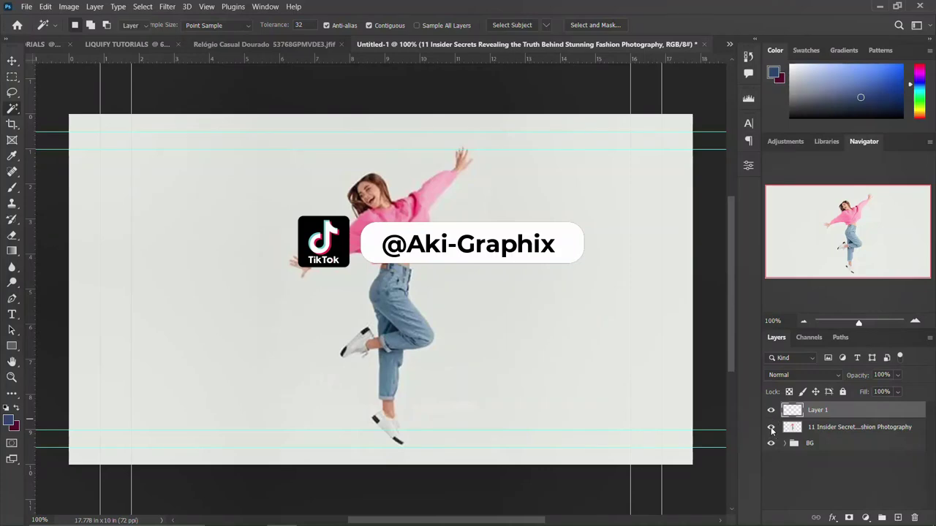
# Toggle layer visibility to check the cut-out woman against the original photo and BG group
pyautogui.press('v')
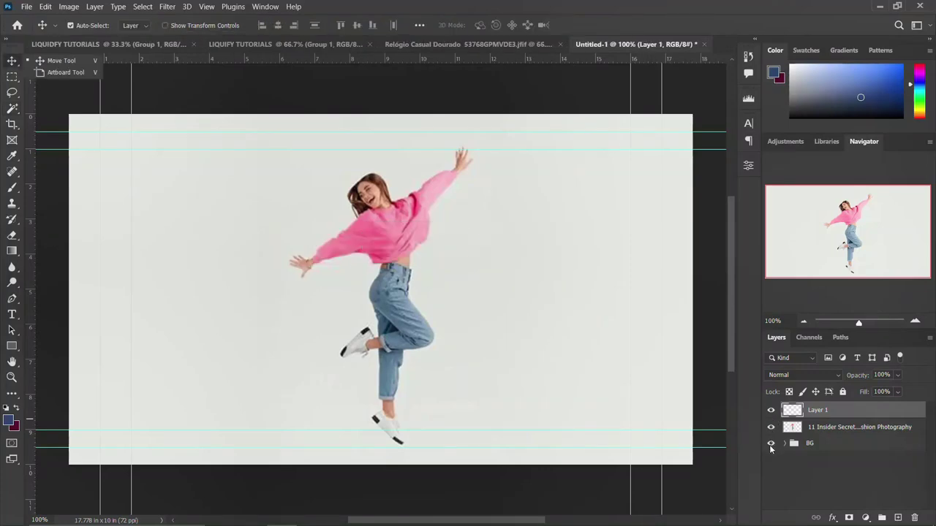
pyautogui.moveTo(771, 443); pyautogui.dragTo(771, 426)
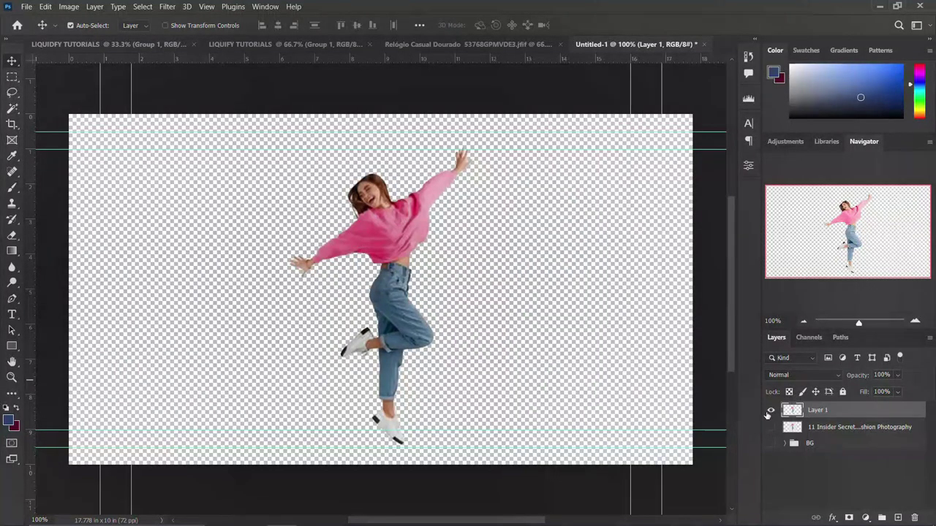
pyautogui.click(769, 411)
pyautogui.click(771, 427)
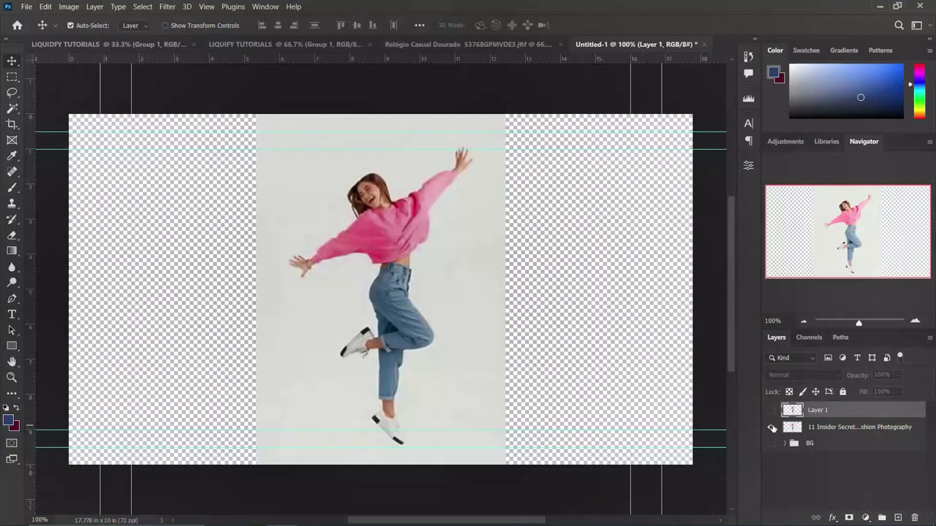
pyautogui.click(772, 427)
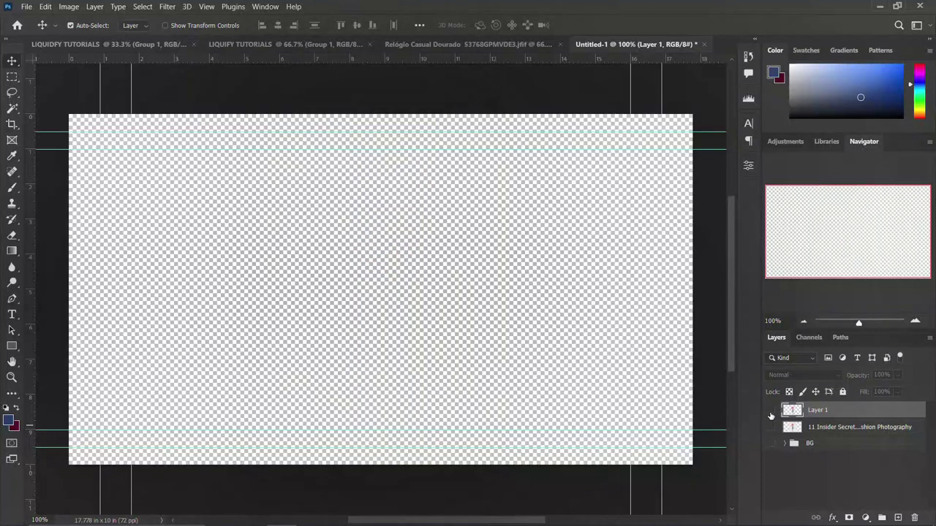
pyautogui.click(771, 410)
pyautogui.click(771, 427)
pyautogui.click(771, 443)
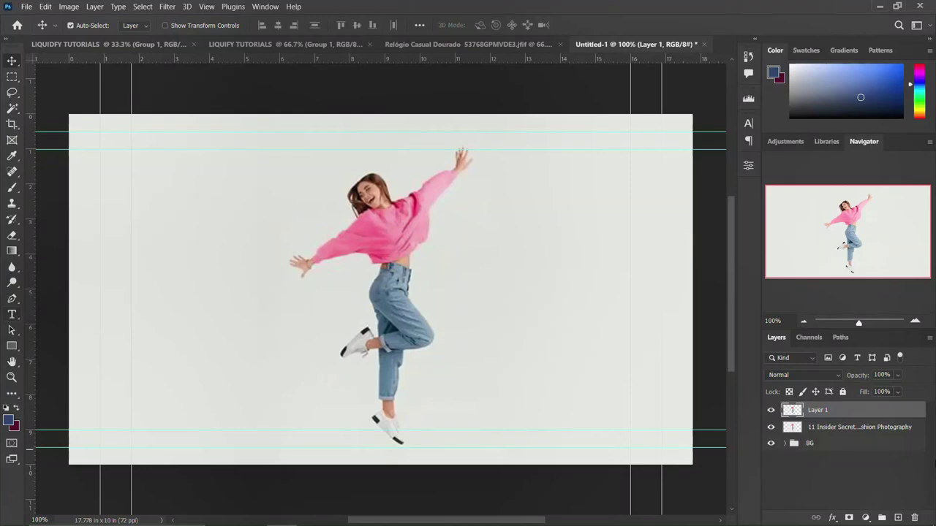
# Type 'WELCOME BACK' in white with the Horizontal Type Tool just left of the woman
pyautogui.rightClick(12, 315)
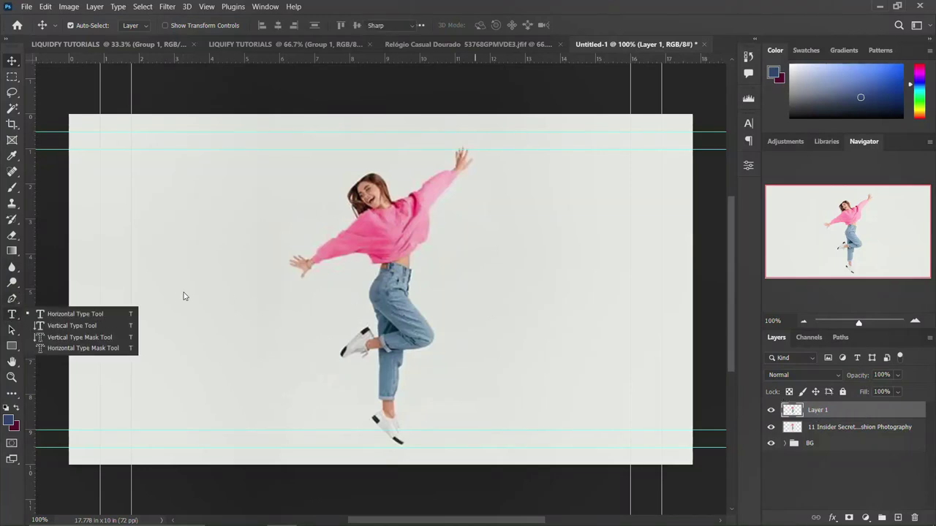
pyautogui.click(53, 315)
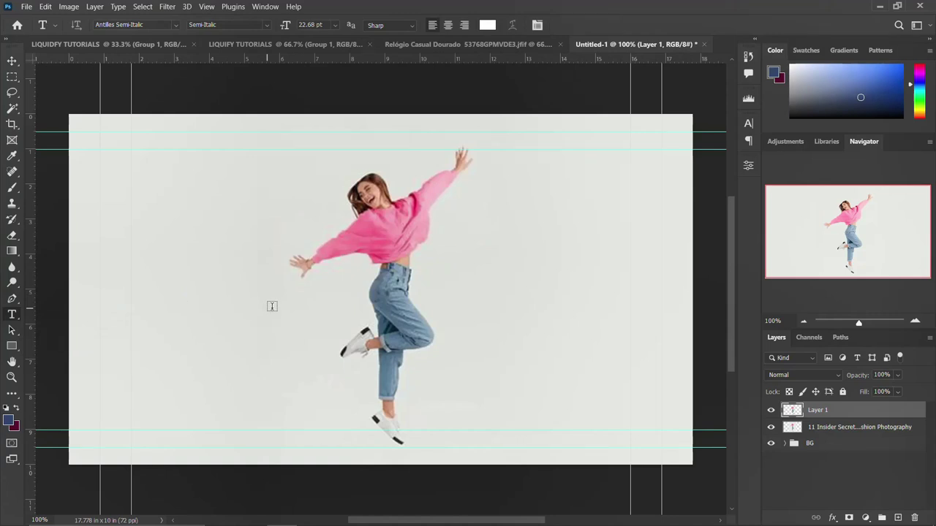
pyautogui.click(273, 307)
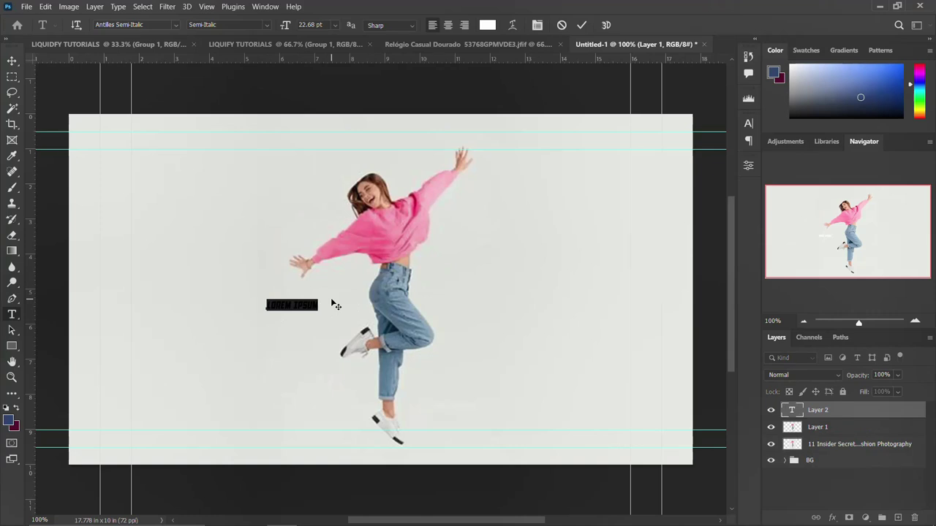
pyautogui.write('WELCOME BACK')
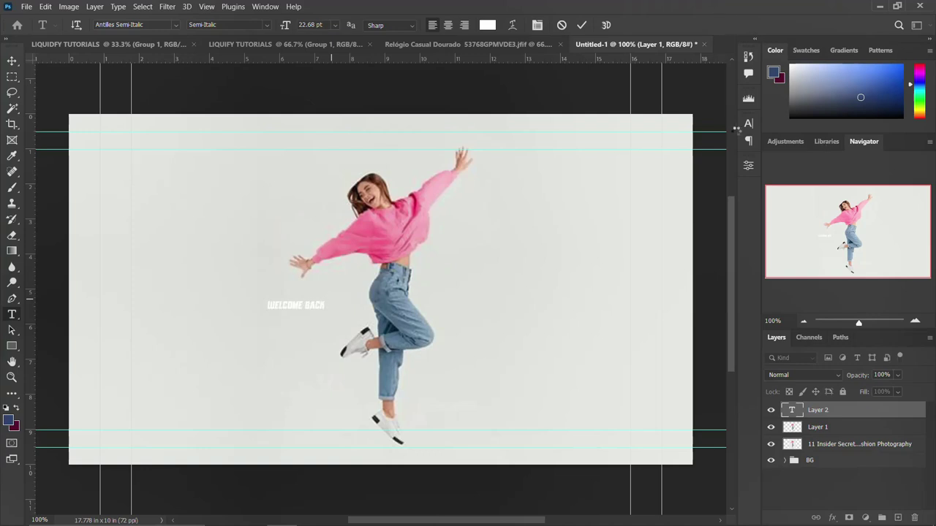
pyautogui.click(747, 123)
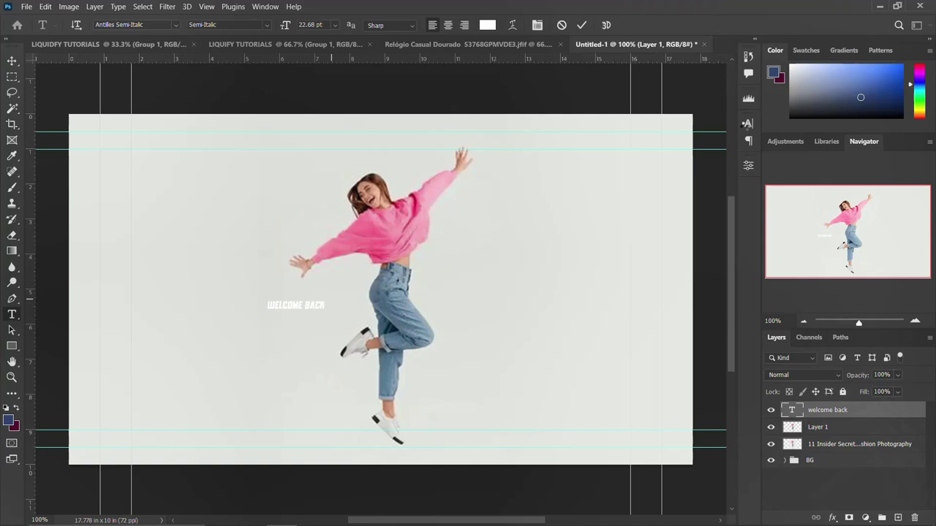
# Set the text colour to pink #ff759b, sampled from the woman's sweater via the Character panel
pyautogui.click(747, 123)
pyautogui.click(716, 196)
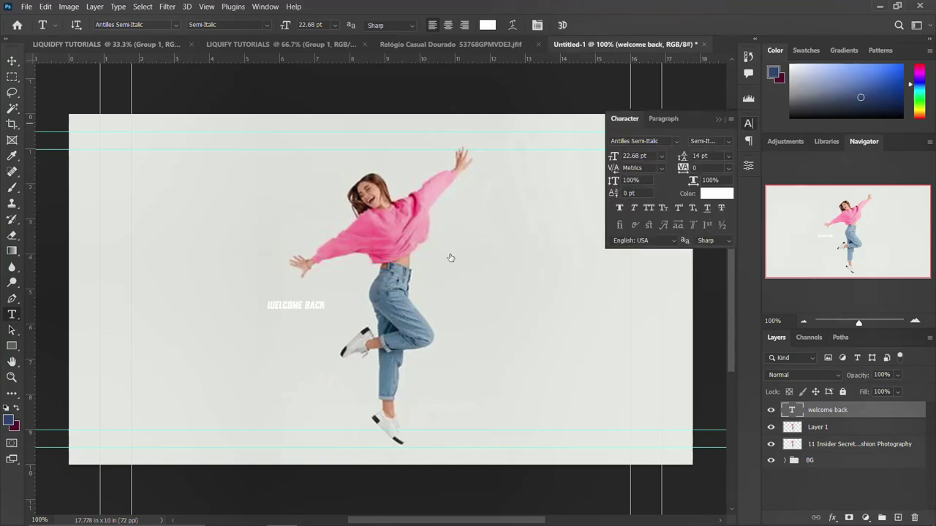
pyautogui.click(374, 236)
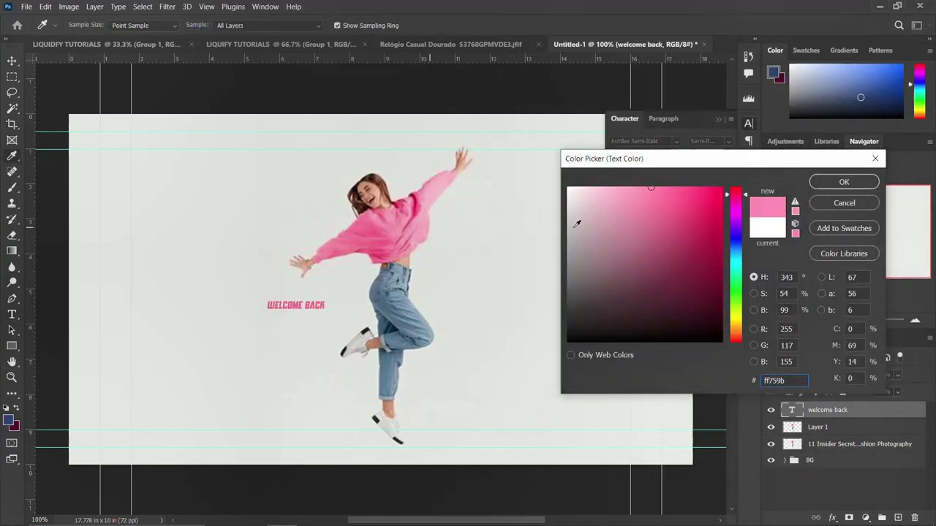
pyautogui.click(844, 182)
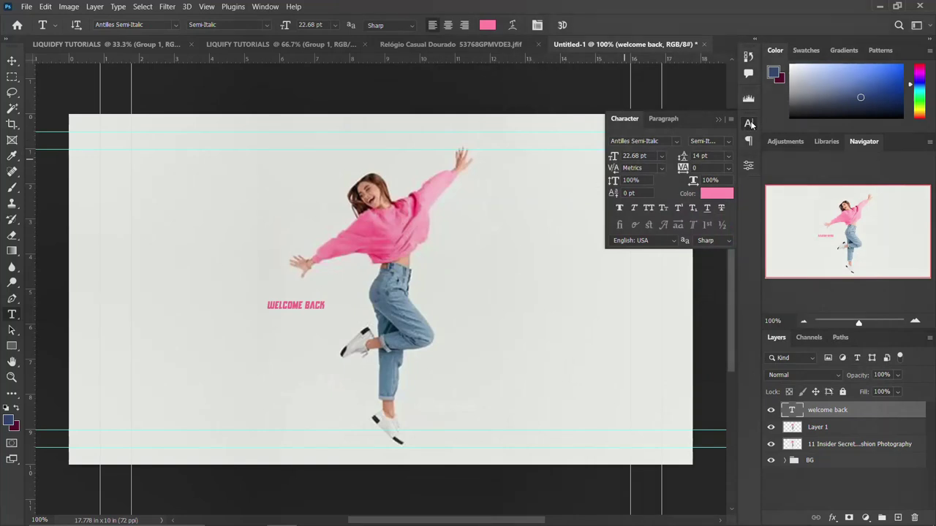
pyautogui.click(750, 124)
# Scale the text to about 396% and move it to the canvas centre across her waist
pyautogui.hotkey('ctrl', 't')
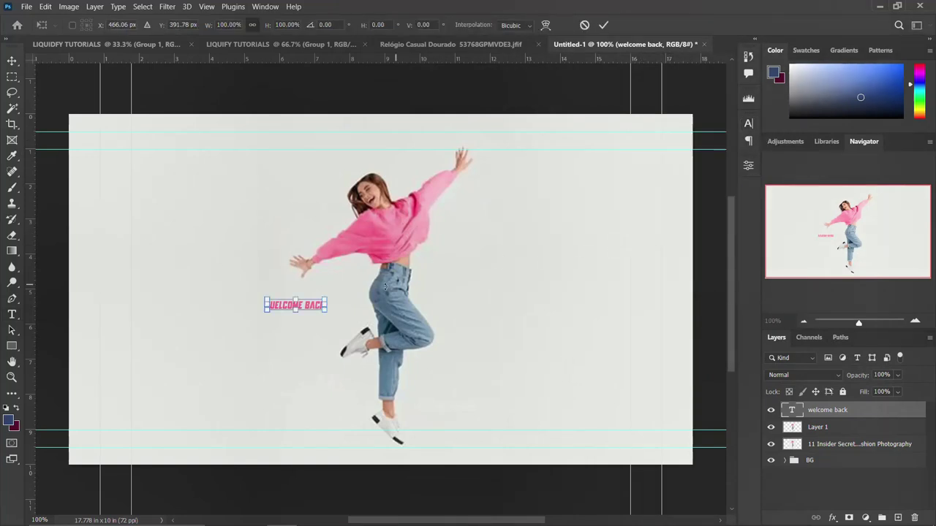
pyautogui.moveTo(346, 286); pyautogui.dragTo(408, 257)
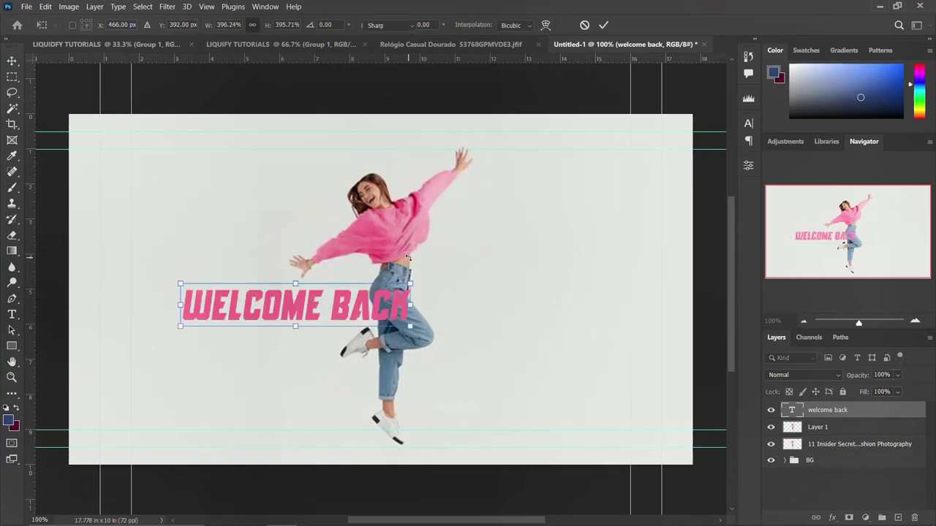
pyautogui.press('Return')
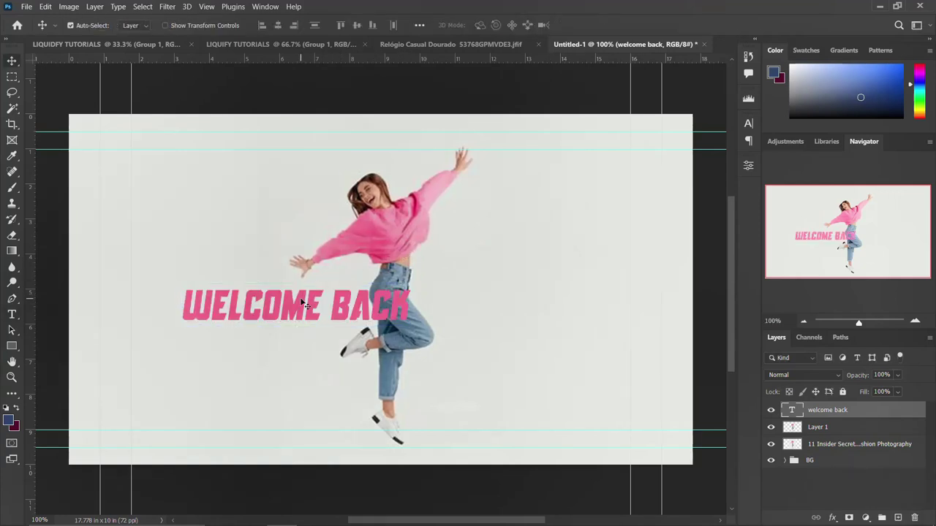
pyautogui.moveTo(302, 303); pyautogui.dragTo(409, 289)
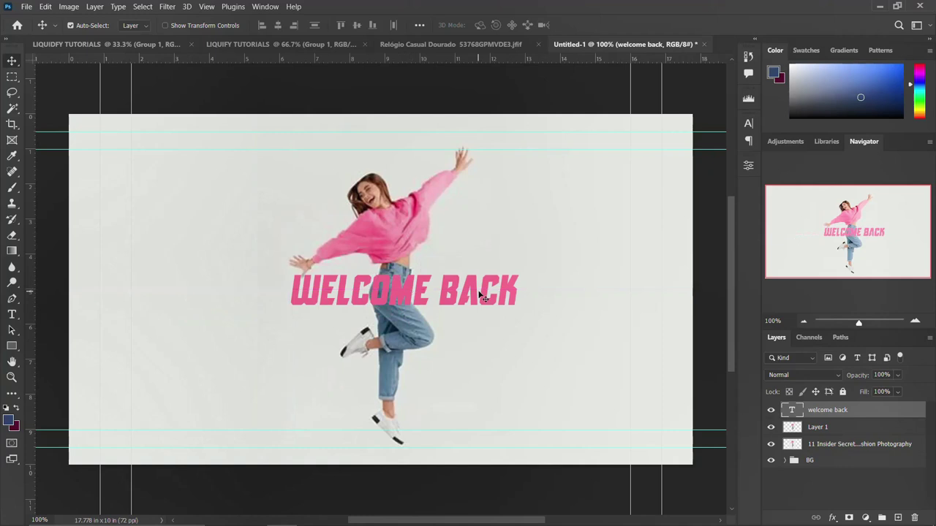
pyautogui.hotkey('ctrl', 't')
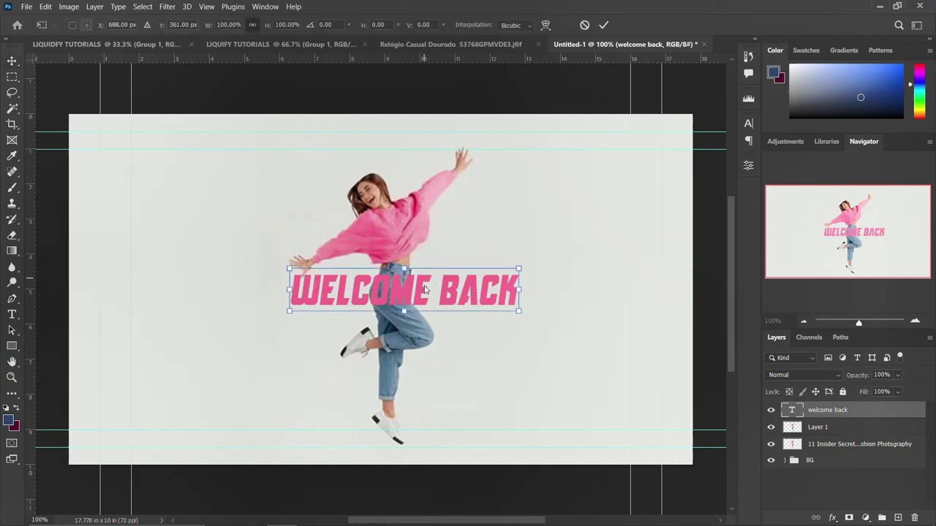
# Apply a Cylinder warp to the WELCOME BACK text and raise the curved band slightly
pyautogui.rightClick(425, 282)
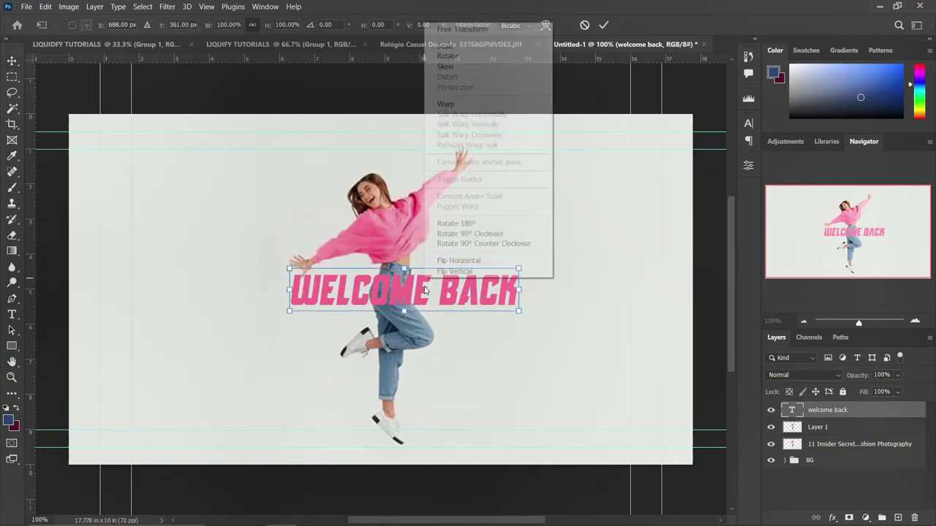
pyautogui.click(463, 107)
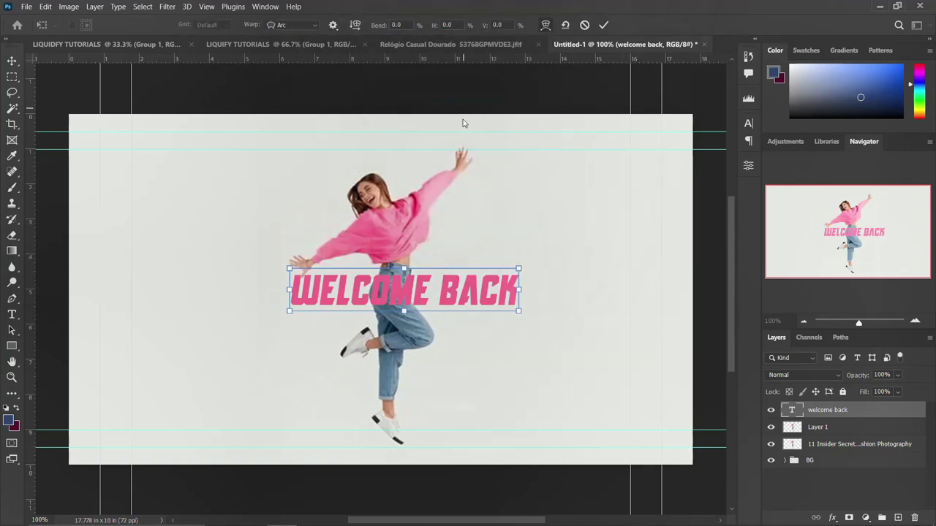
pyautogui.click(296, 24)
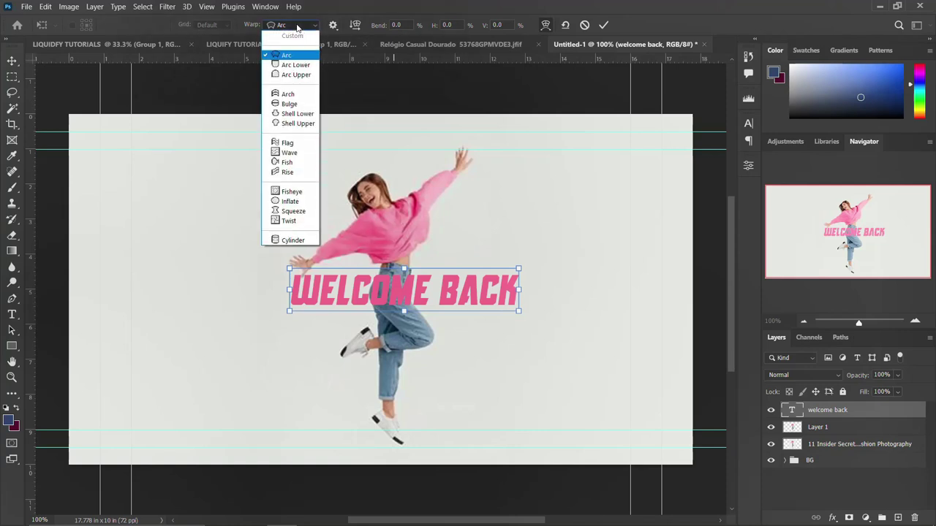
pyautogui.click(293, 241)
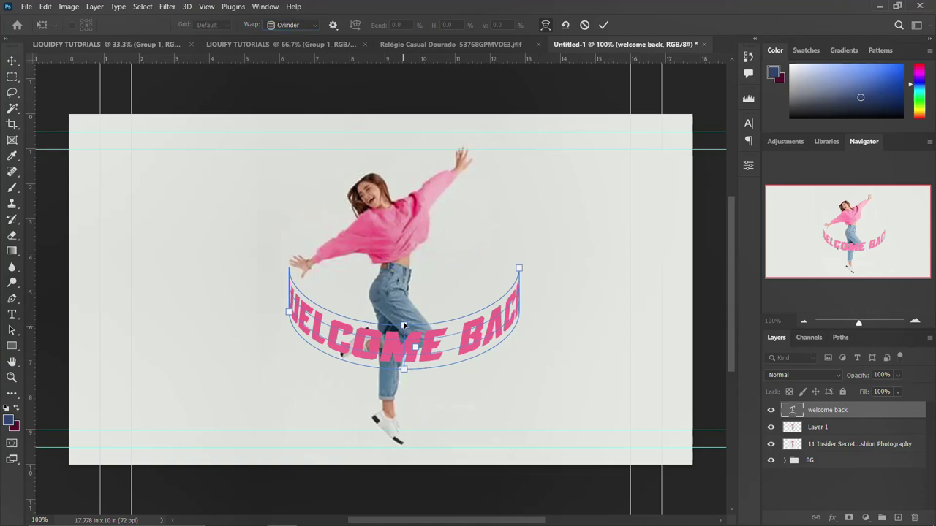
pyautogui.moveTo(402, 325); pyautogui.dragTo(403, 308)
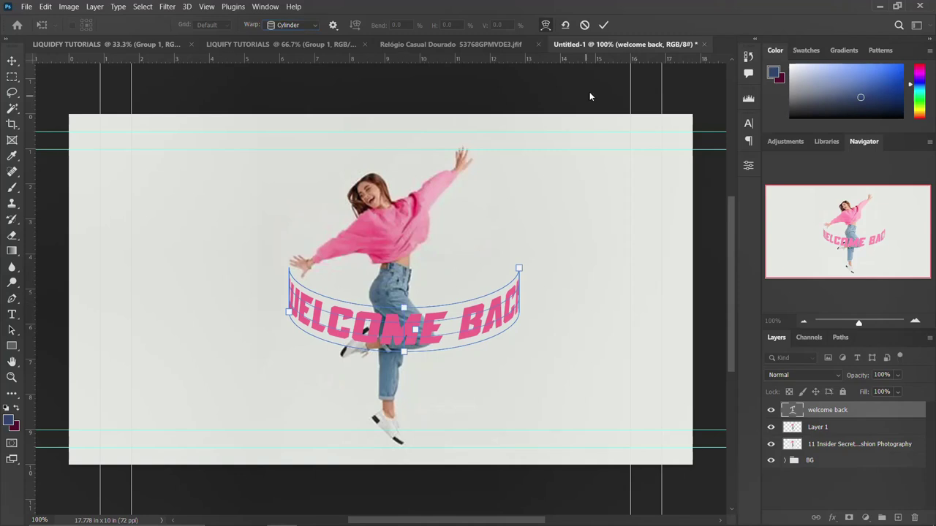
pyautogui.click(605, 26)
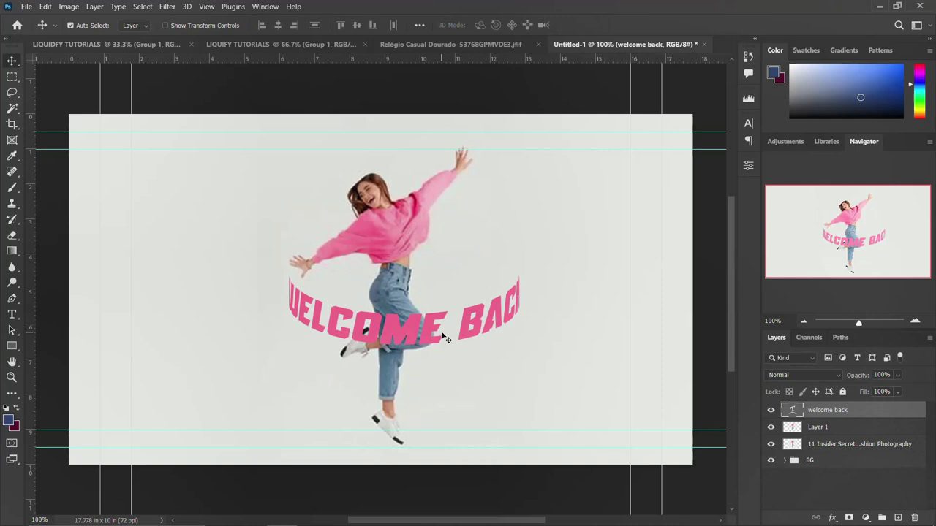
# Duplicate the warped text layer and apply a Cylinder warp to the copy
pyautogui.hotkey('ctrl', 'j')
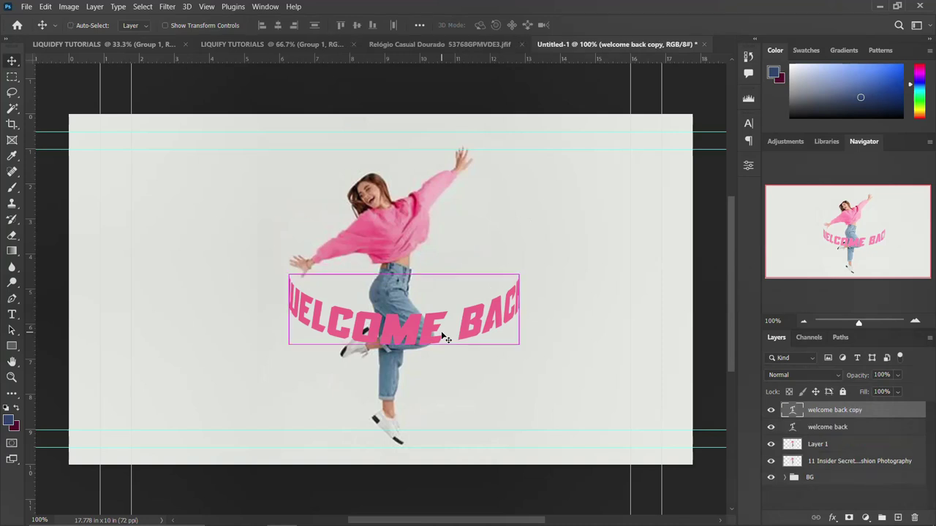
pyautogui.hotkey('ctrl', 't')
pyautogui.rightClick(398, 314)
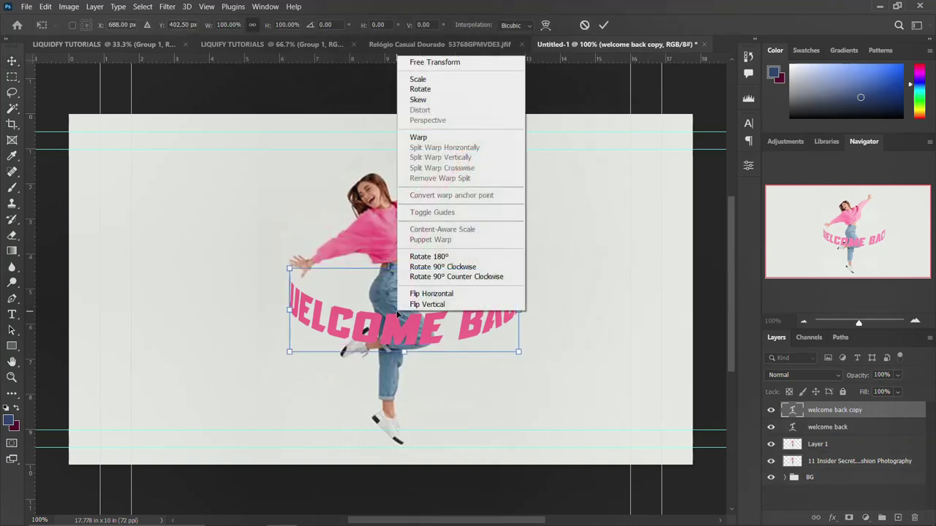
pyautogui.click(426, 141)
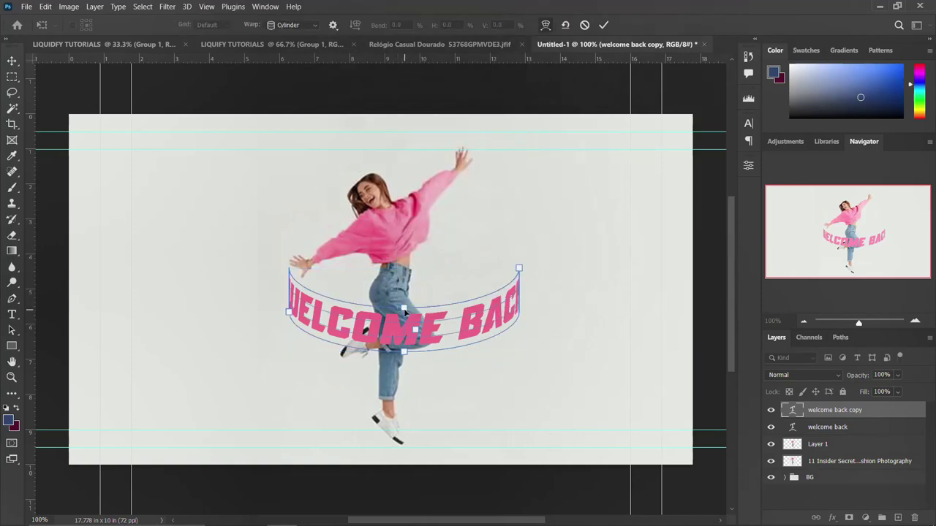
pyautogui.moveTo(404, 311)
pyautogui.mouseDown()
pyautogui.moveTo(404, 321)
pyautogui.moveTo(404, 313)
pyautogui.mouseUp()
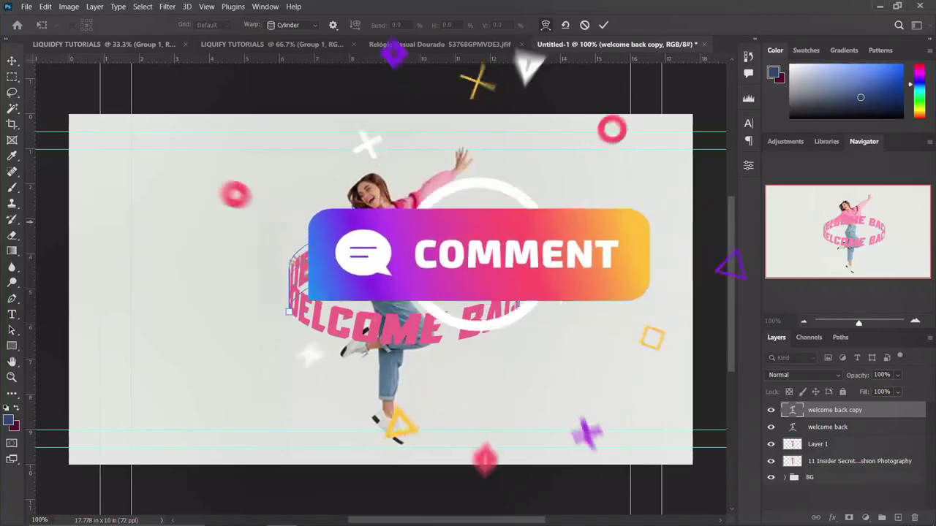
pyautogui.click(603, 25)
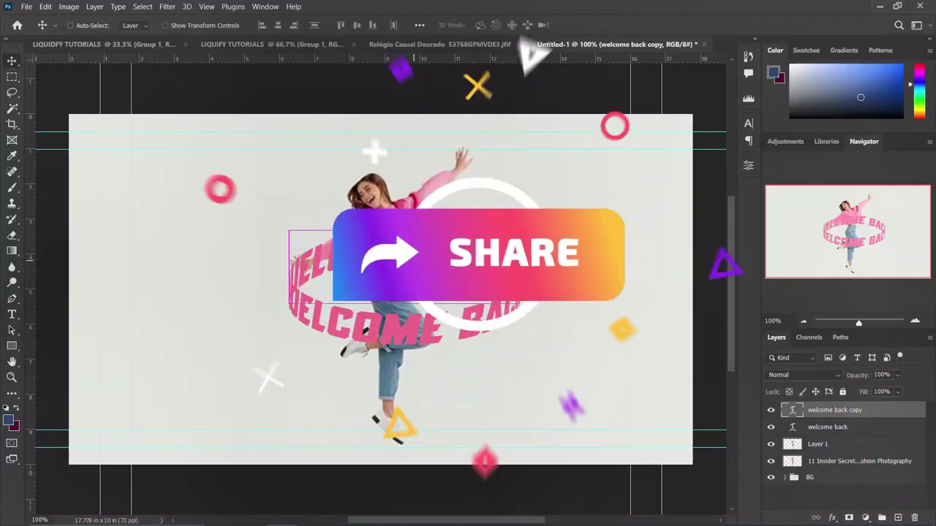
# Flip the warped copy horizontally so it arcs behind the woman's torso
pyautogui.hotkey('ctrl', 't')
pyautogui.rightClick(414, 272)
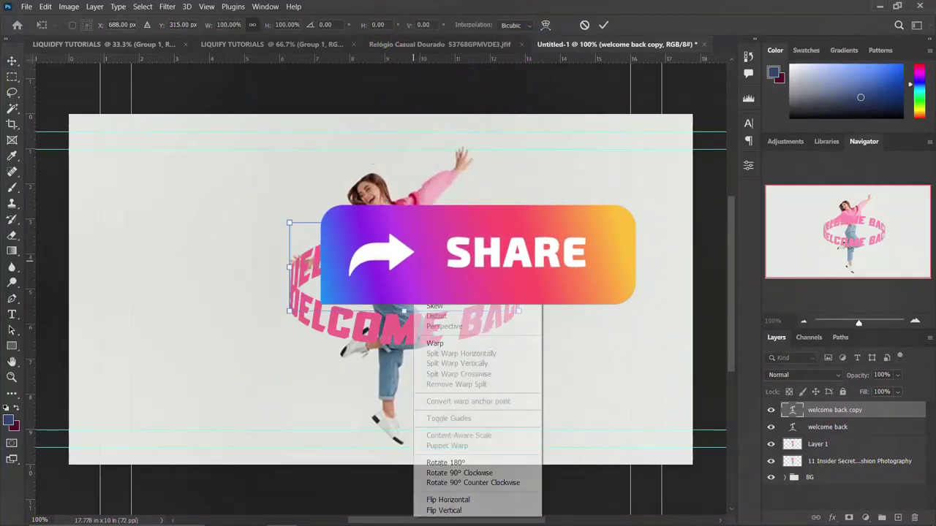
pyautogui.click(468, 501)
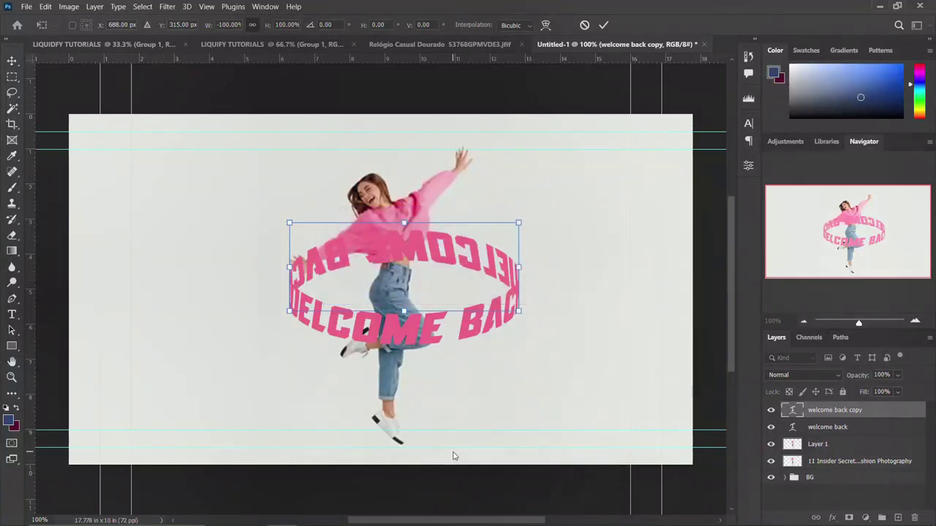
pyautogui.press('Return')
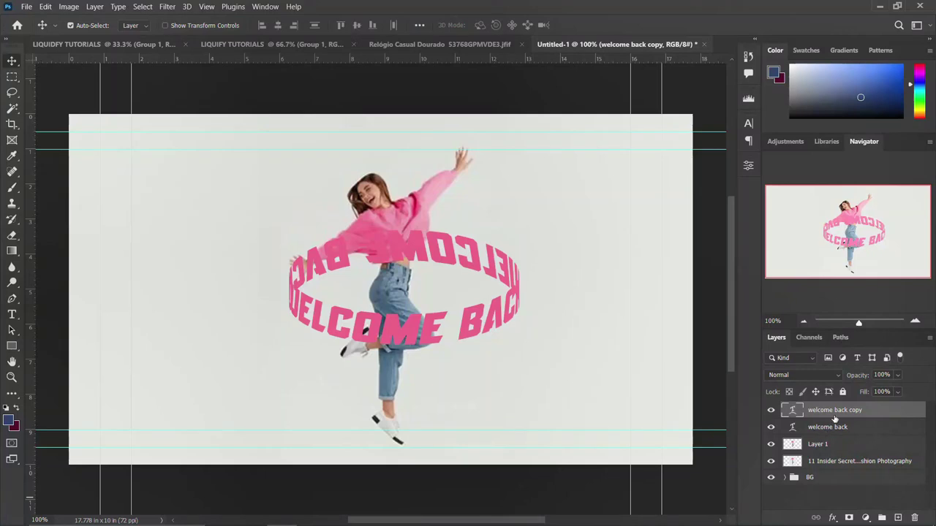
# Move 'welcome back copy' below Layer 1, then link both text layers and nudge the ring up
pyautogui.moveTo(842, 412); pyautogui.dragTo(838, 447)
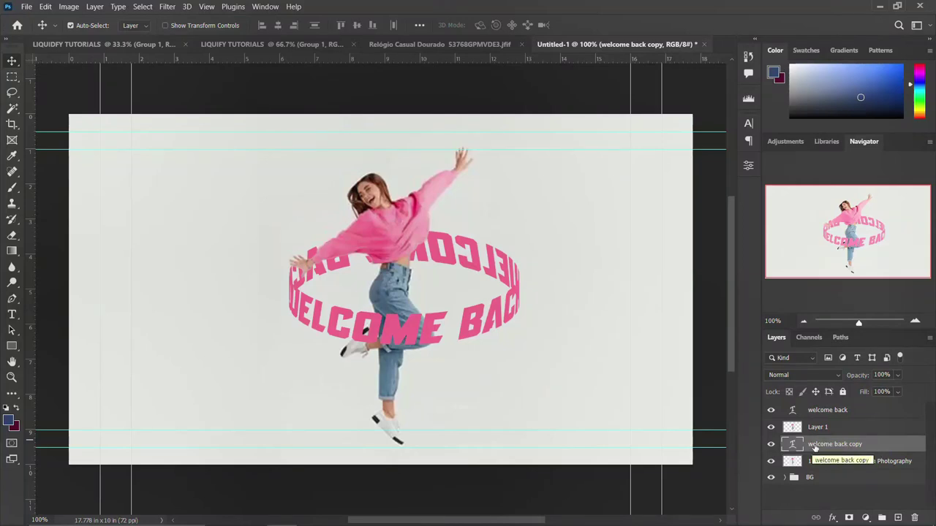
pyautogui.click(841, 413)
pyautogui.press('ctrl')
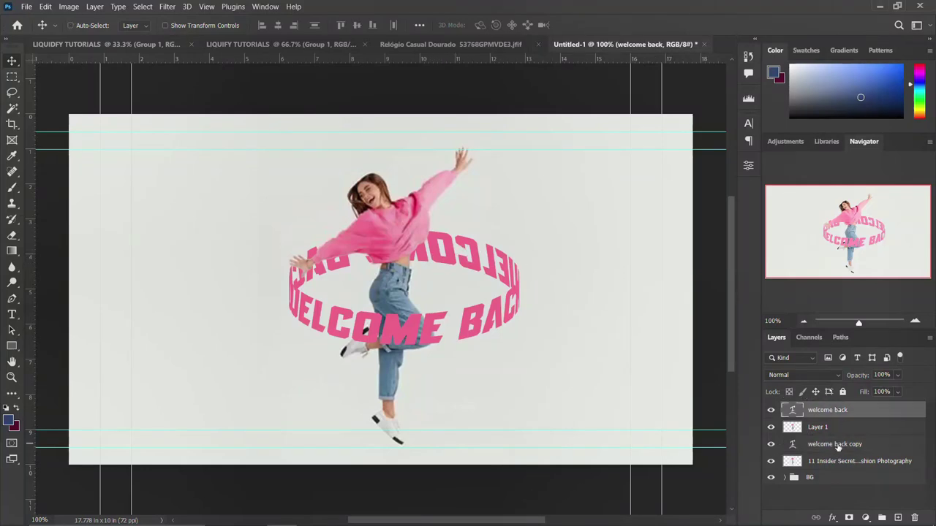
pyautogui.keyDown('ctrl'); pyautogui.click(838, 446); pyautogui.keyUp('ctrl')
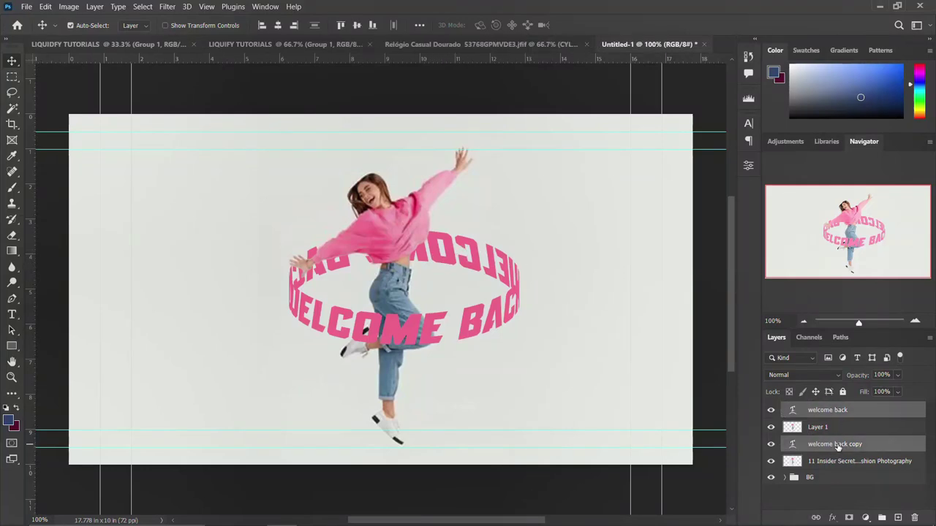
pyautogui.click(816, 518)
pyautogui.moveTo(452, 257)
pyautogui.mouseDown()
pyautogui.moveTo(446, 212)
pyautogui.moveTo(446, 247)
pyautogui.mouseUp()
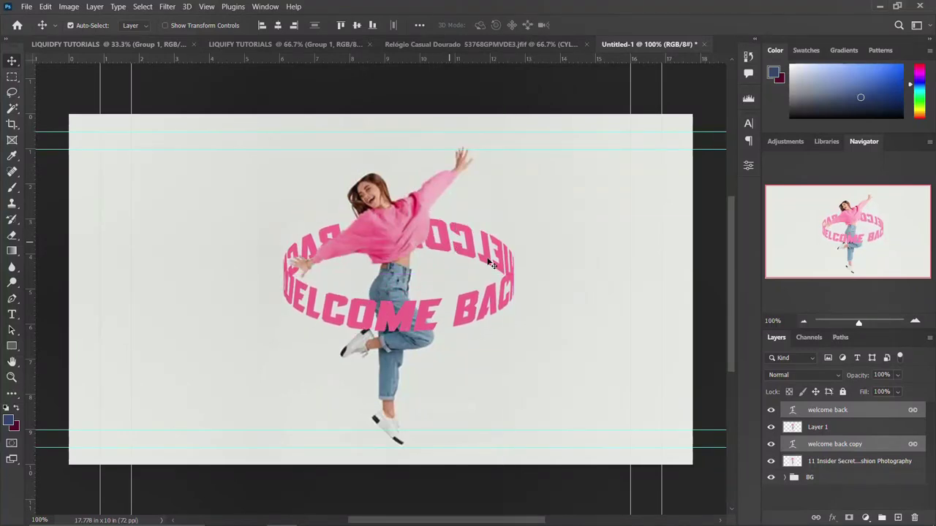
# Unlink the two WELCOME BACK text layers and briefly toggle the back half's visibility
pyautogui.click(880, 413)
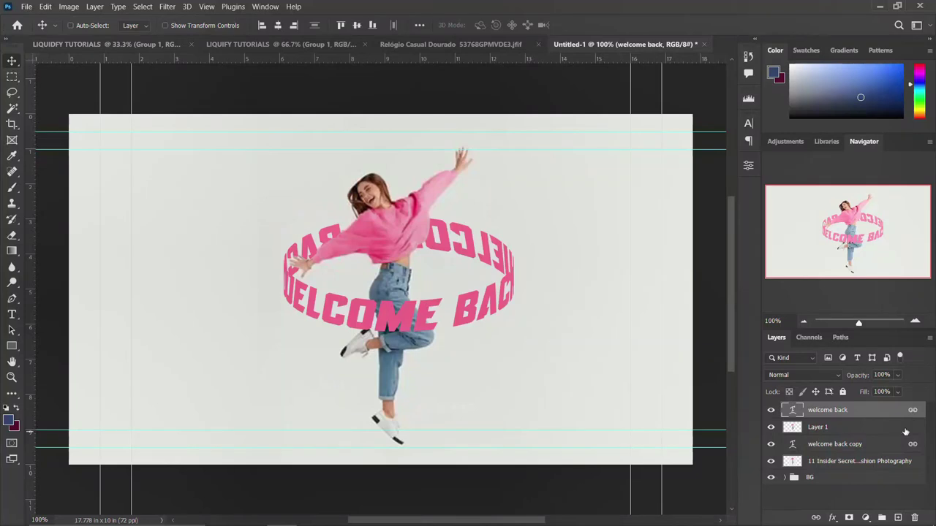
pyautogui.keyDown('ctrl'); pyautogui.click(895, 443); pyautogui.keyUp('ctrl')
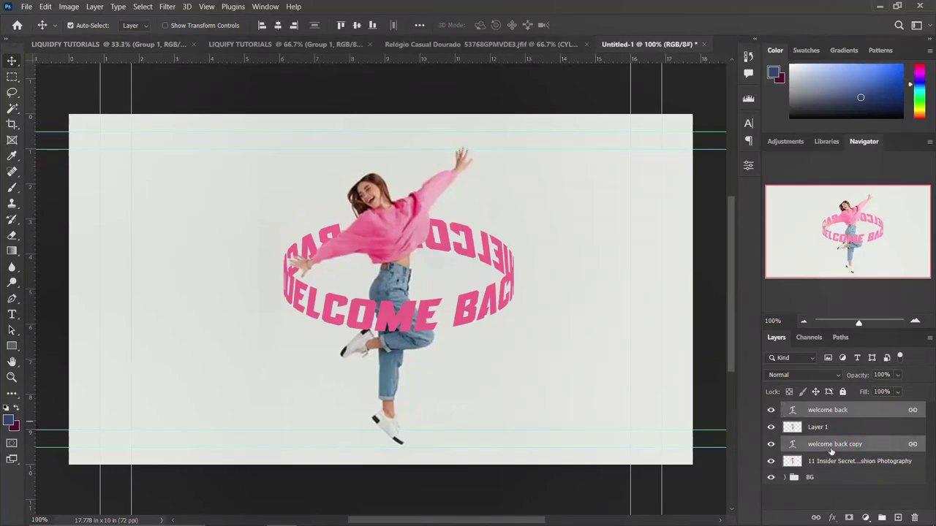
pyautogui.click(816, 517)
pyautogui.click(771, 444)
pyautogui.click(772, 444)
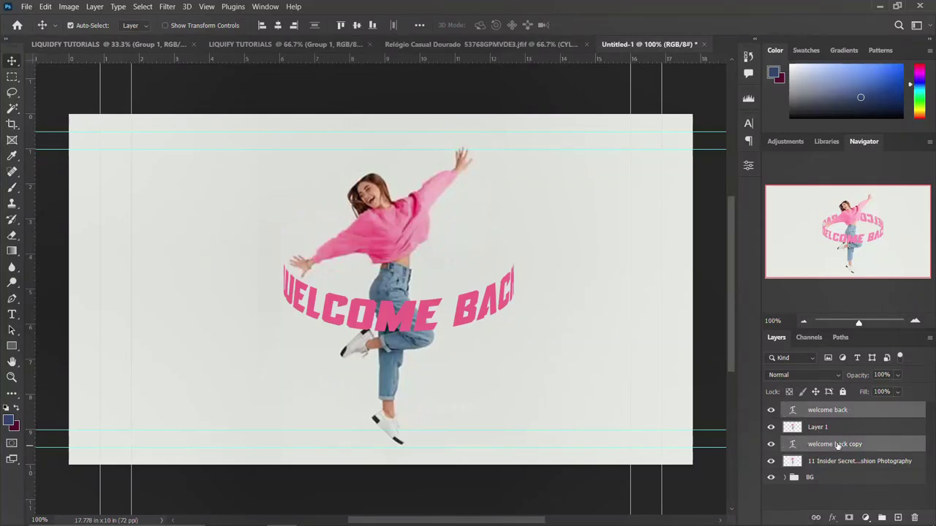
# Set the back text layer's colour to the muted pink #c88194 in the Character panel
pyautogui.click(753, 125)
pyautogui.click(715, 194)
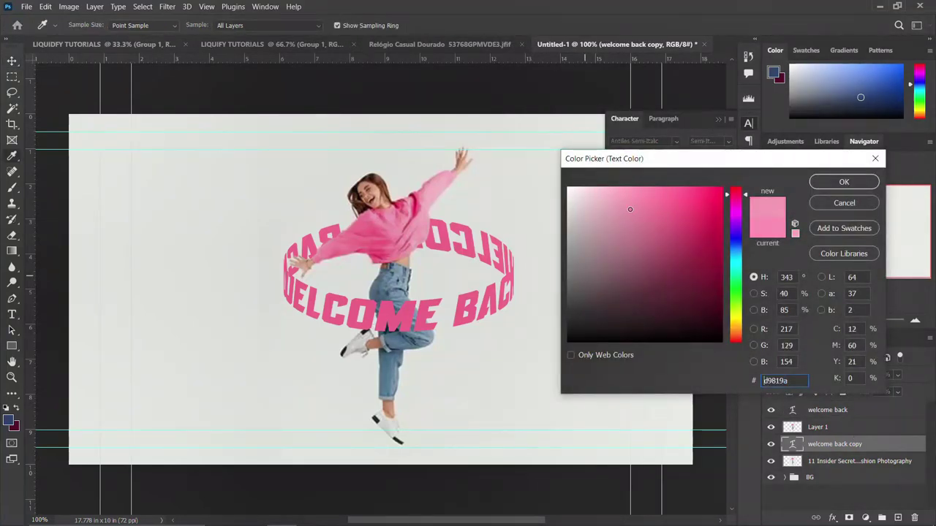
pyautogui.click(629, 210)
pyautogui.click(623, 221)
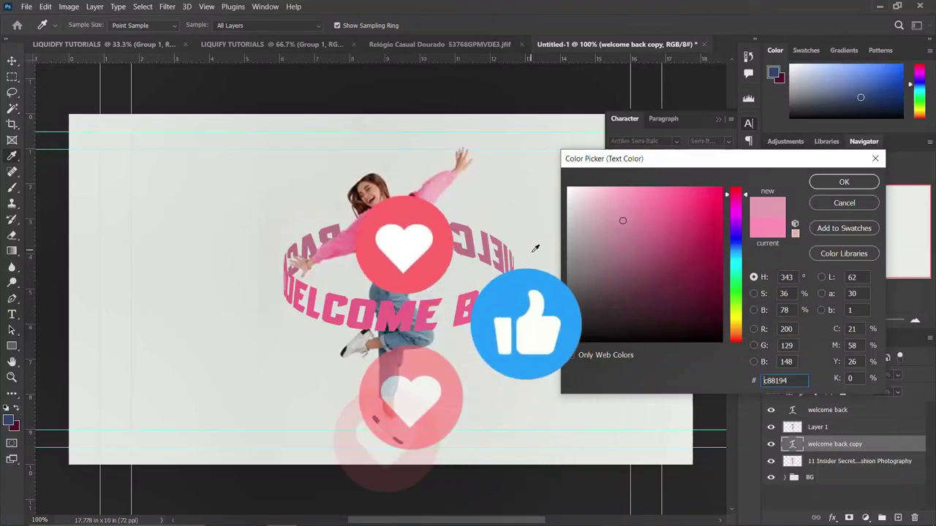
pyautogui.click(843, 183)
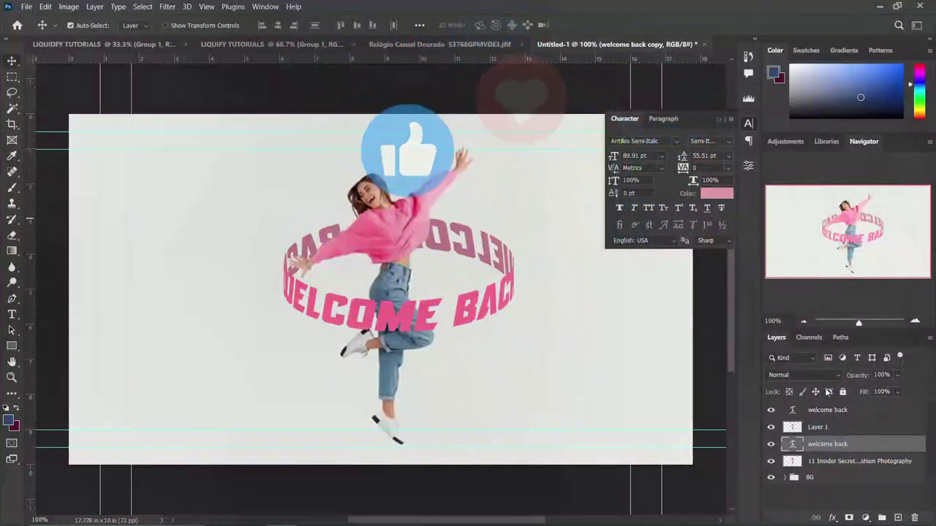
# Relink both text layers, collapse the Character panel and drag the ring down to the woman's hips
pyautogui.keyDown('ctrl'); pyautogui.click(838, 411); pyautogui.keyUp('ctrl')
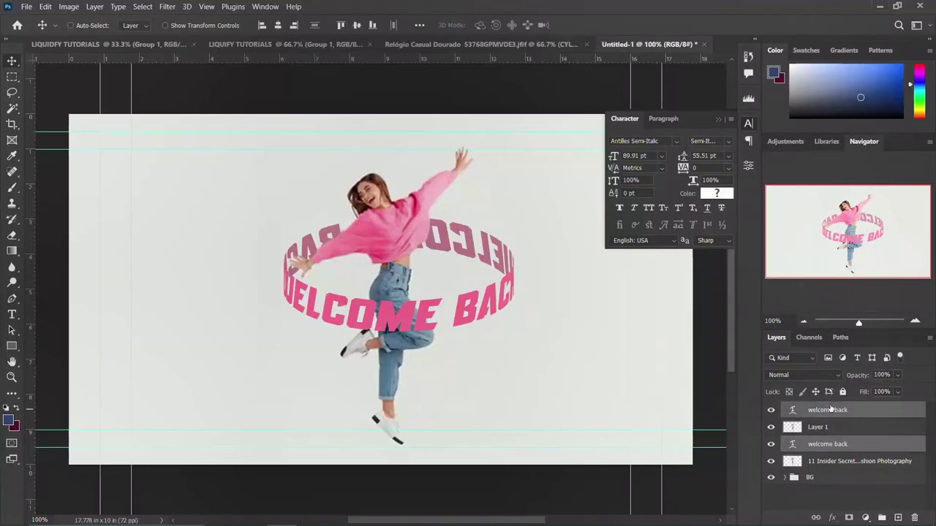
pyautogui.click(816, 517)
pyautogui.click(749, 126)
pyautogui.moveTo(370, 320); pyautogui.dragTo(366, 352)
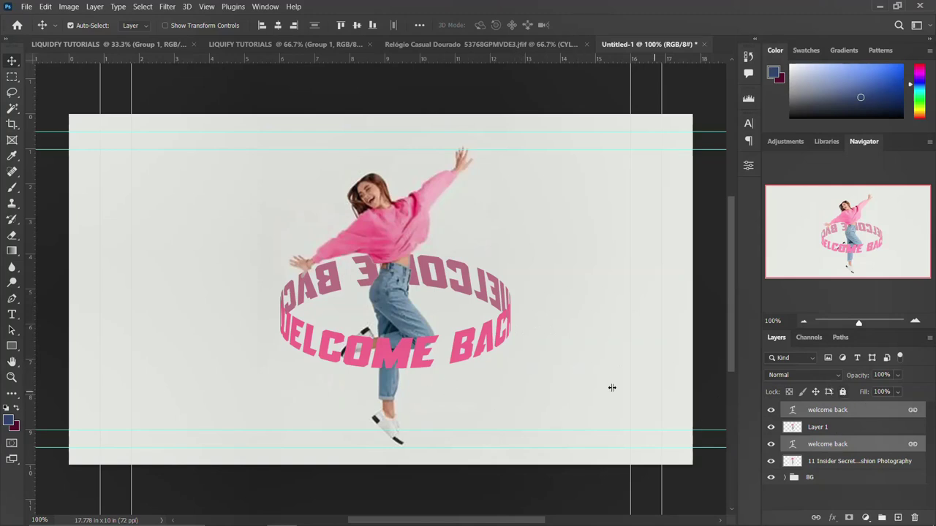
pyautogui.click(791, 410)
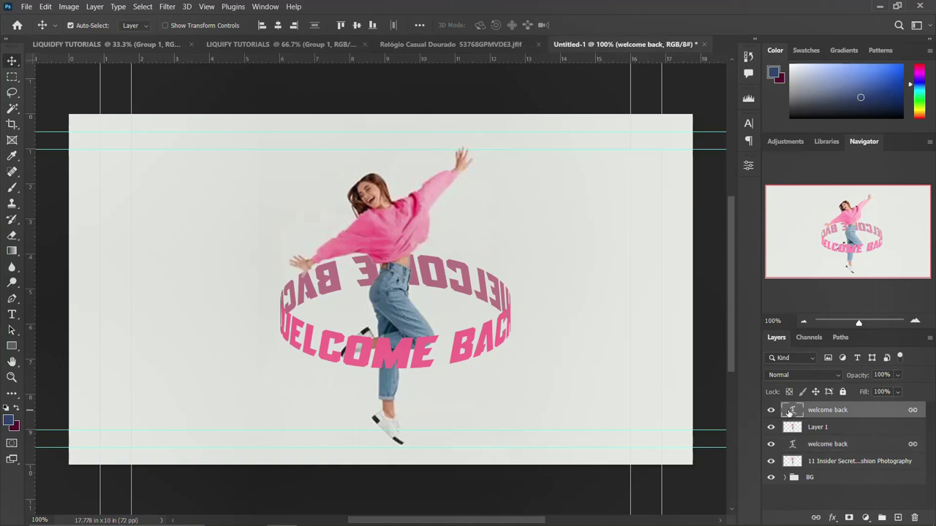
pyautogui.doubleClick(790, 411)
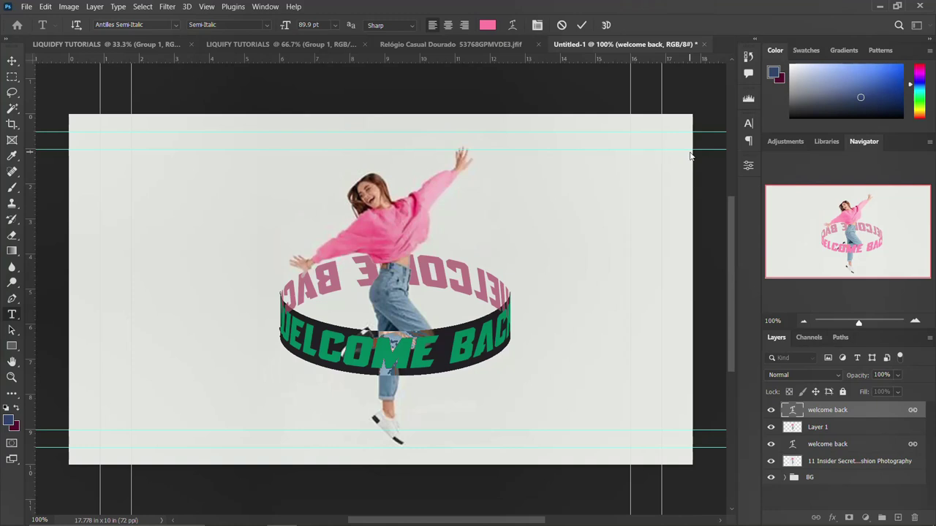
pyautogui.hotkey('ctrl', 'v')
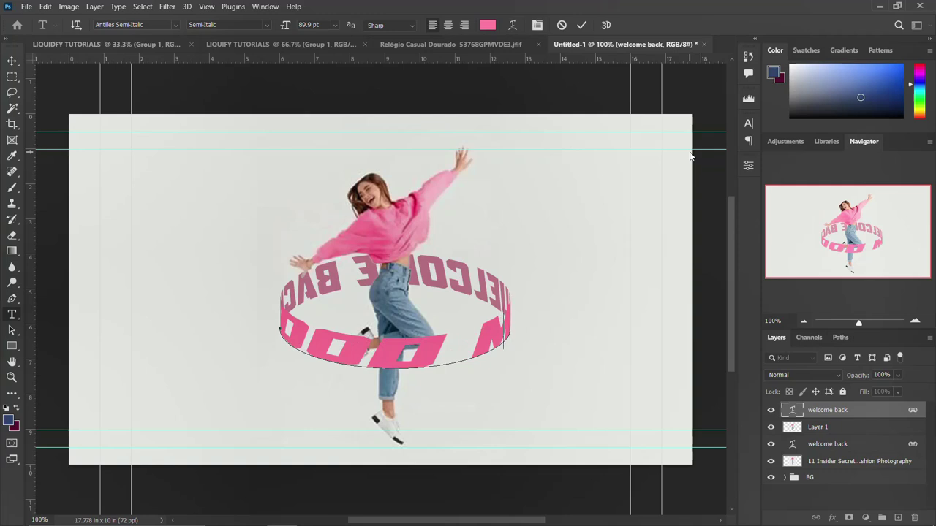
pyautogui.hotkey('ctrl', 'z')
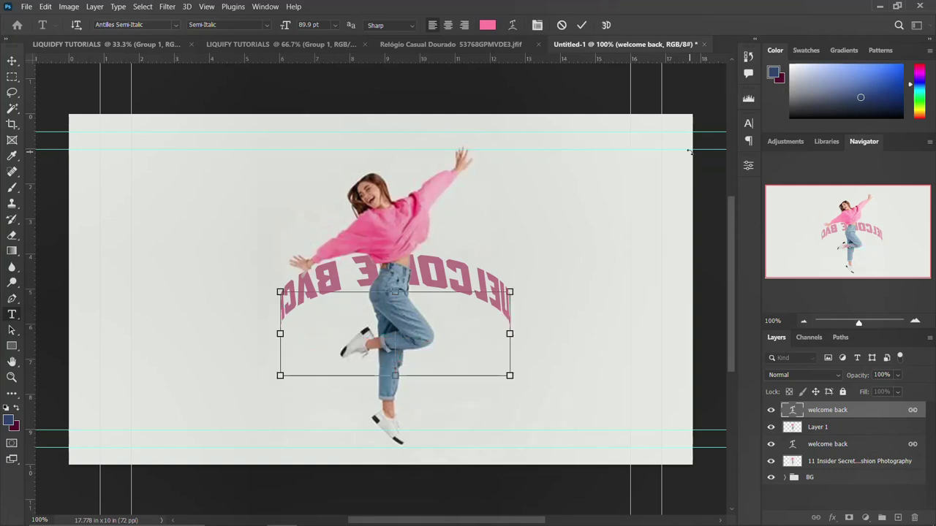
pyautogui.hotkey('ctrl', 'shift', 'z')
pyautogui.hotkey('ctrl', 'Return')
pyautogui.press('v')
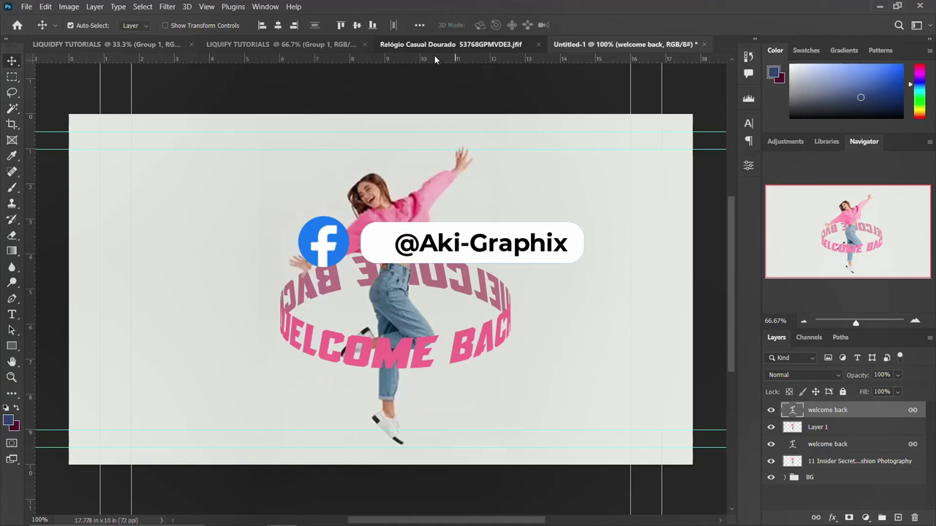
# In Relógio Casual Dourado, drag the white text ring down over the man's legs, then return to Untitled-1
pyautogui.click(493, 45)
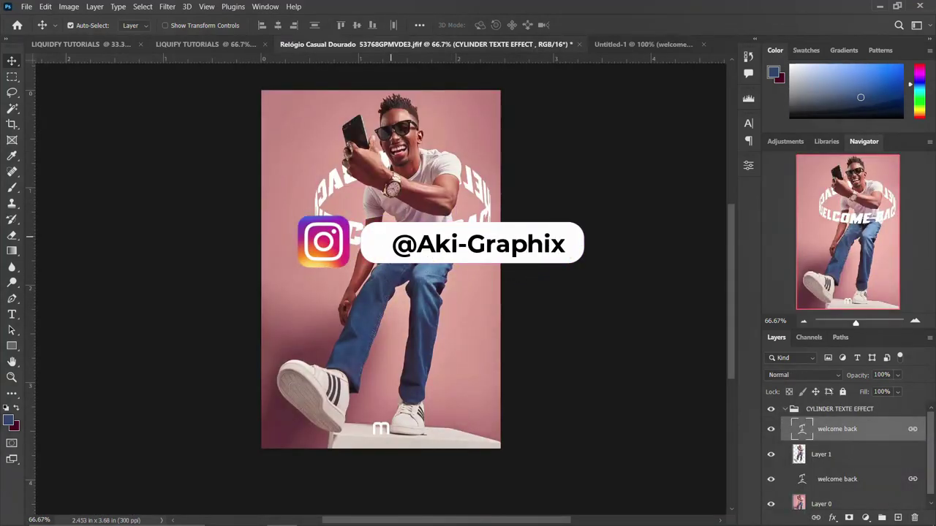
pyautogui.moveTo(390, 237); pyautogui.dragTo(381, 346)
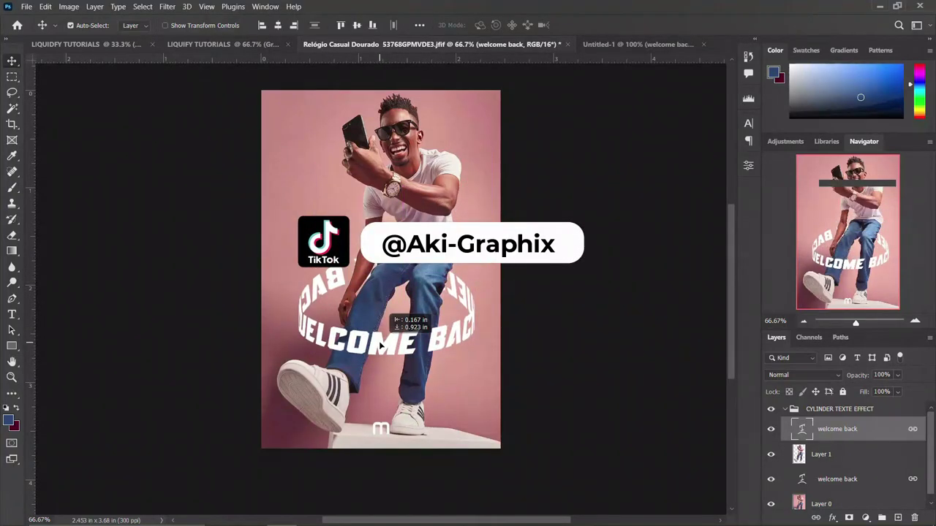
pyautogui.click(645, 47)
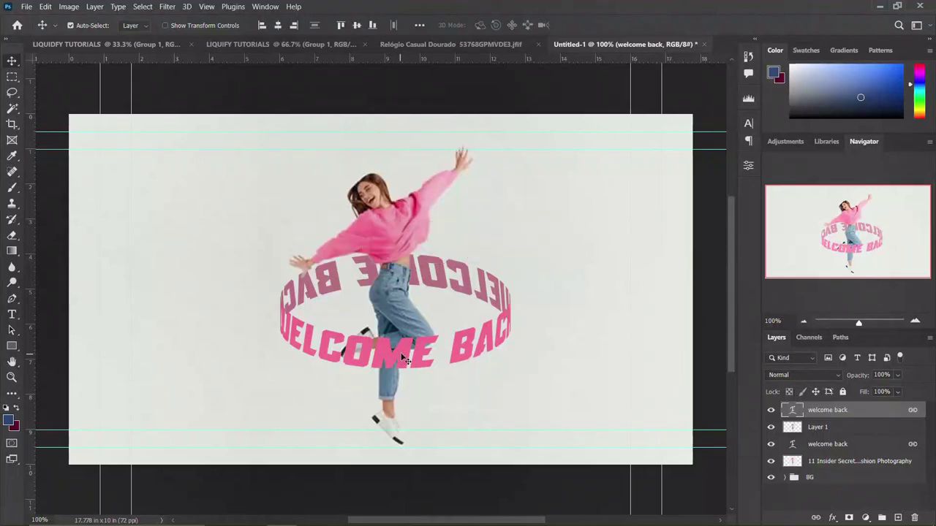
# Drag the linked two-tone ring upward in two moves until it circles the woman's waist
pyautogui.moveTo(401, 375); pyautogui.dragTo(399, 351)
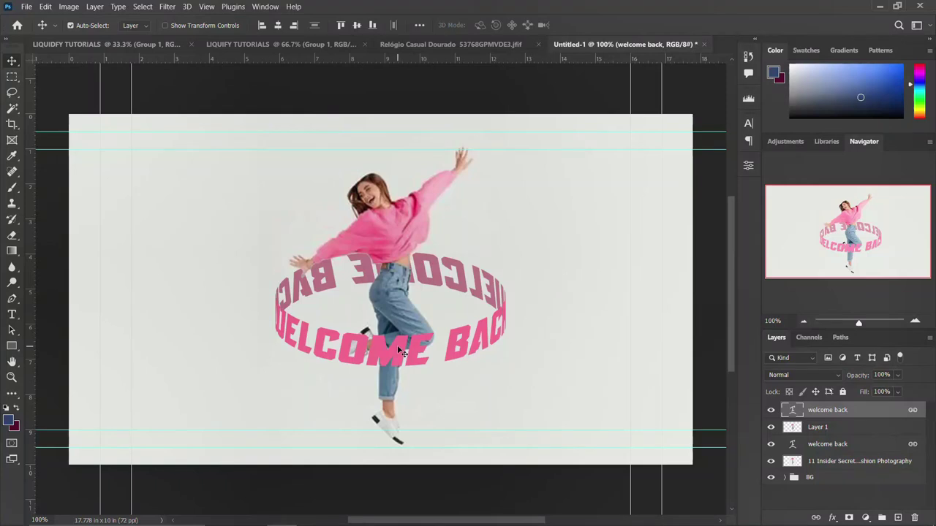
pyautogui.moveTo(399, 347); pyautogui.dragTo(388, 306)
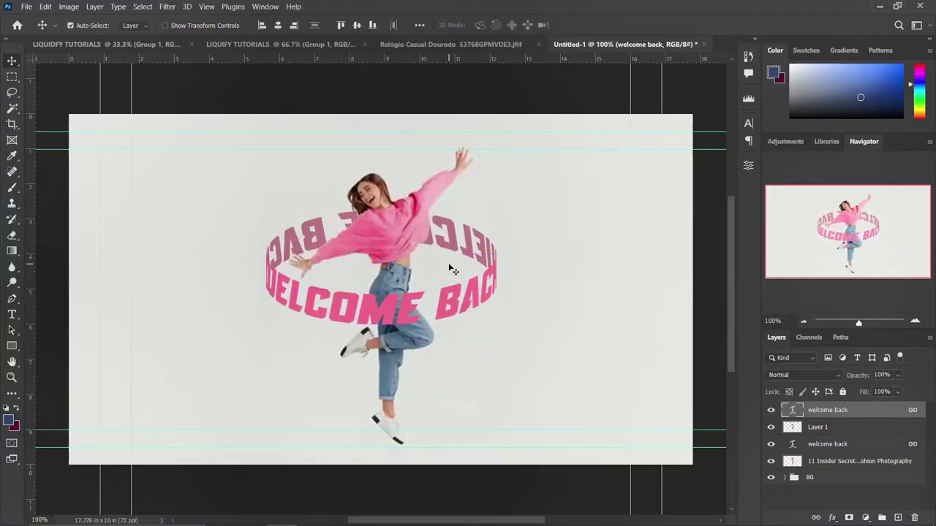